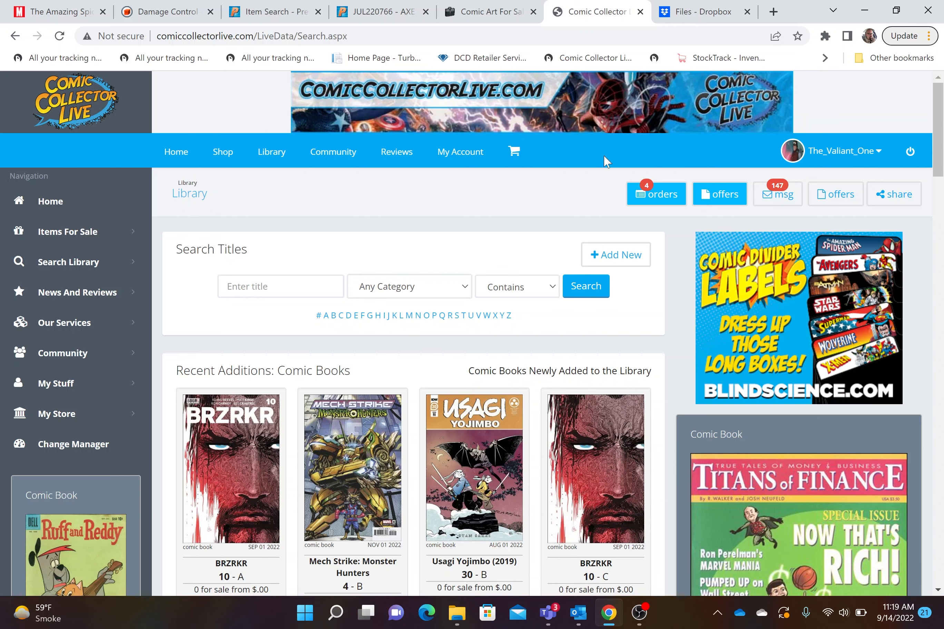
# Open the Comic Collector Live library's title search page
pyautogui.click(459, 149)
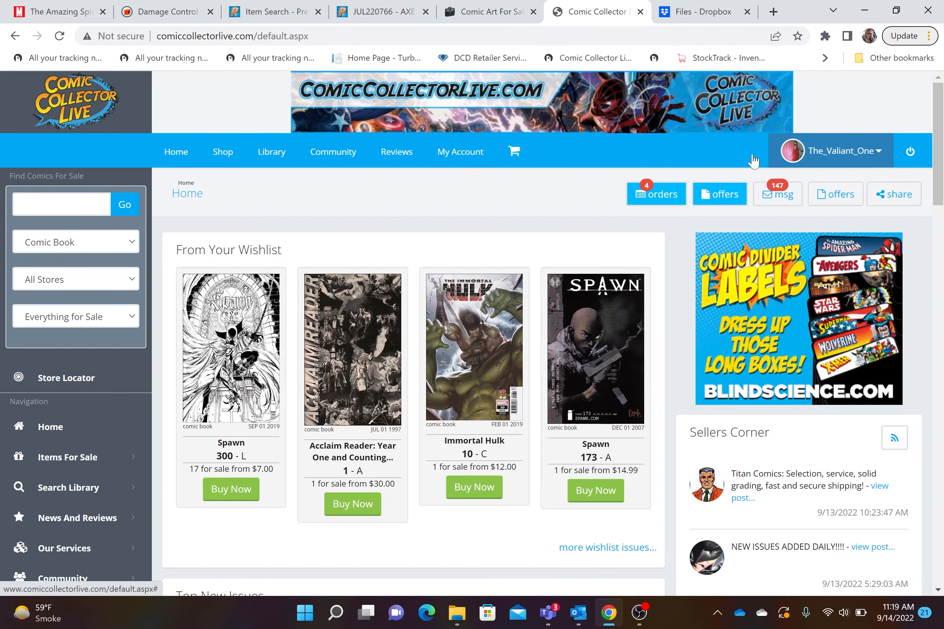
pyautogui.click(266, 151)
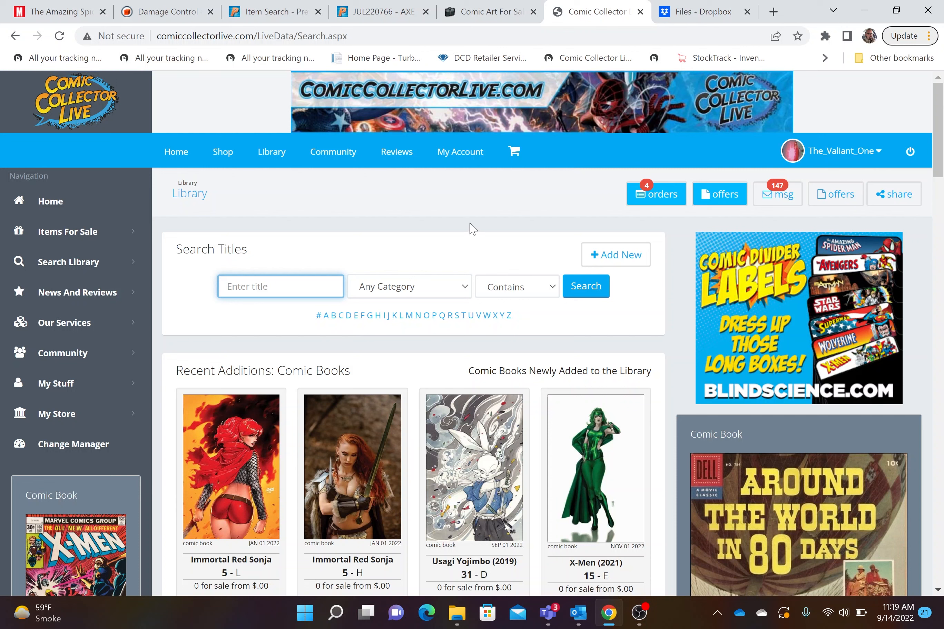
# Switch to PREVIEWSworld, open the AXE Avengers #1 catalog entry from the search results and review its details
pyautogui.click(260, 13)
pyautogui.scroll(10, 509, 319)
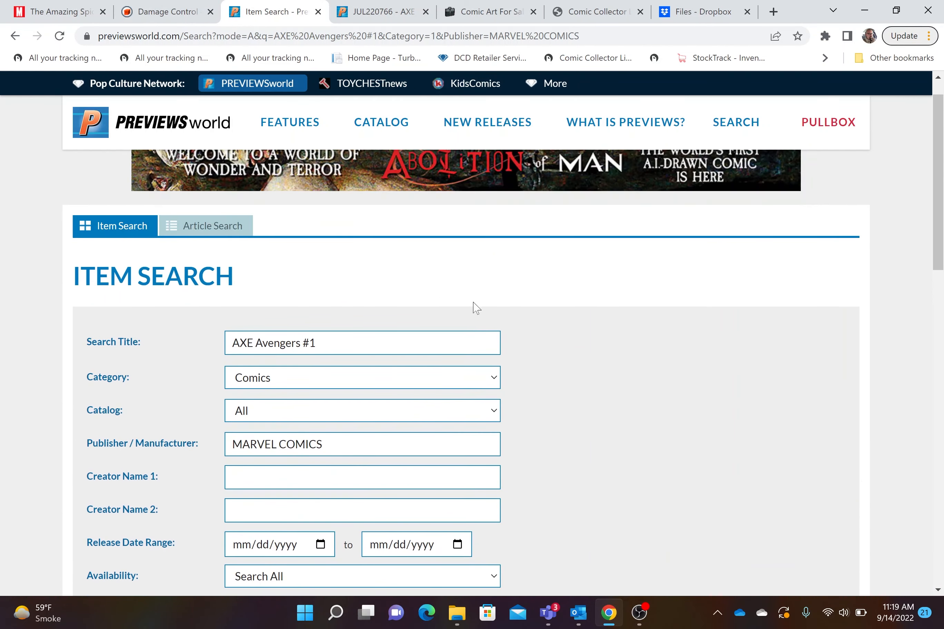
pyautogui.scroll(-10, 474, 308)
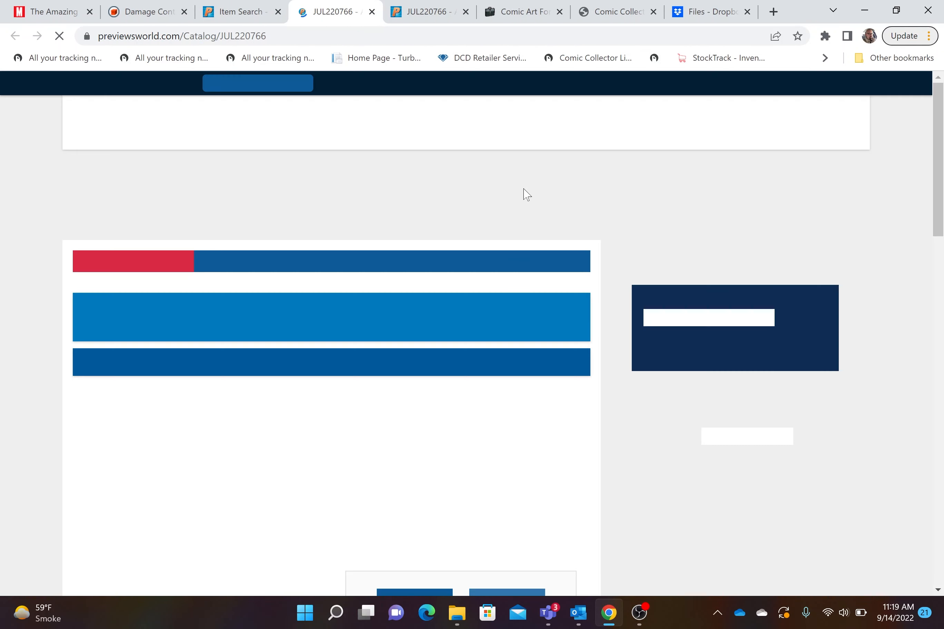
pyautogui.scroll(-3, 606, 282)
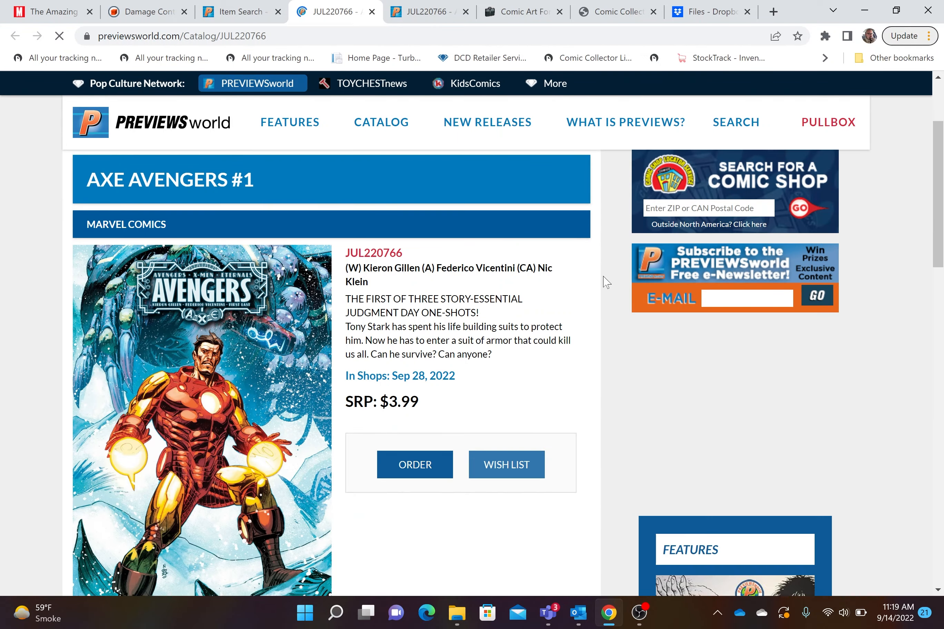
pyautogui.scroll(-3, 606, 281)
pyautogui.scroll(4, 607, 281)
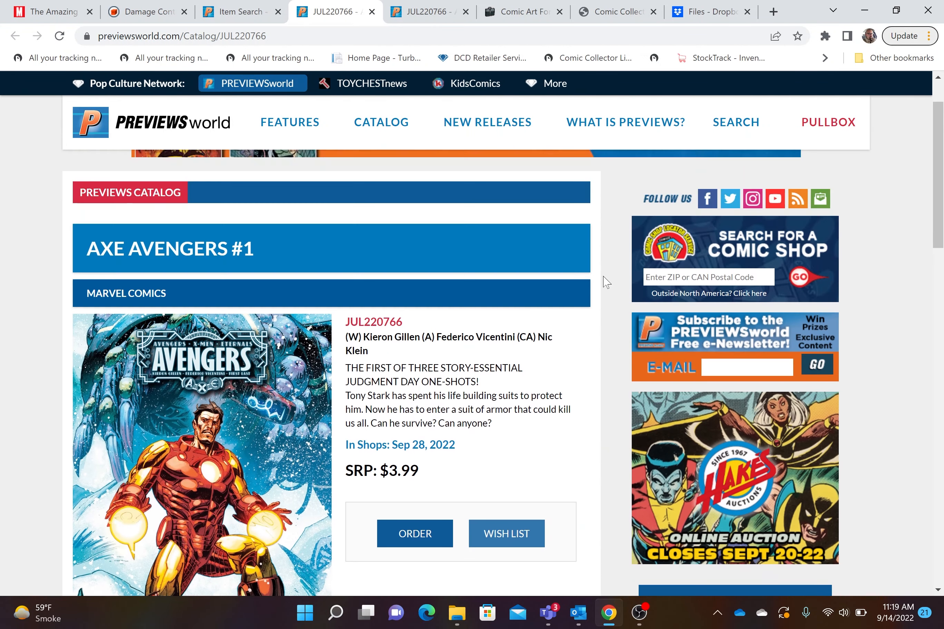
# Search the Comic Collector Live library for titles containing "AXE" in the Comic Book category
pyautogui.click(604, 12)
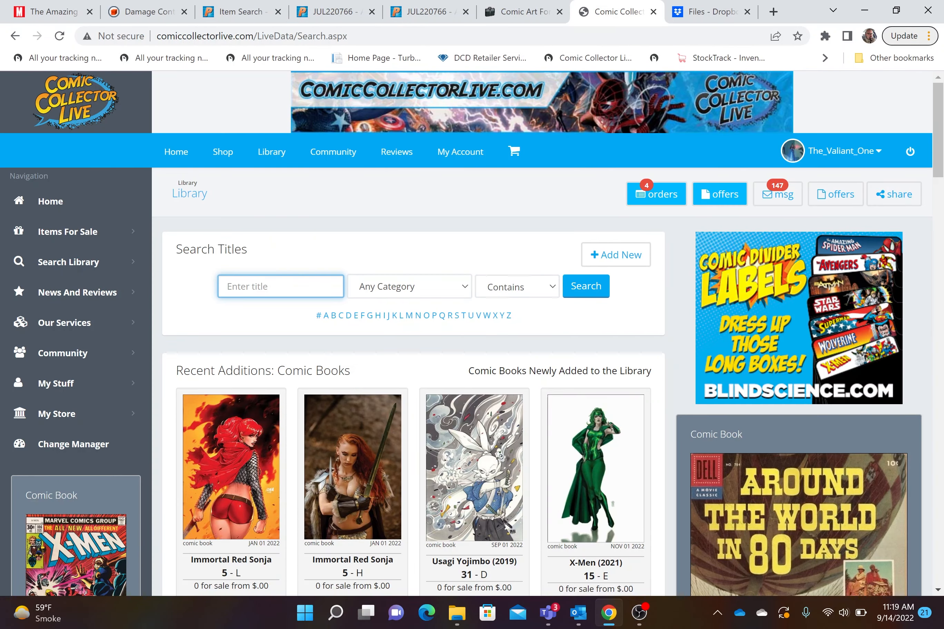
pyautogui.click(281, 287)
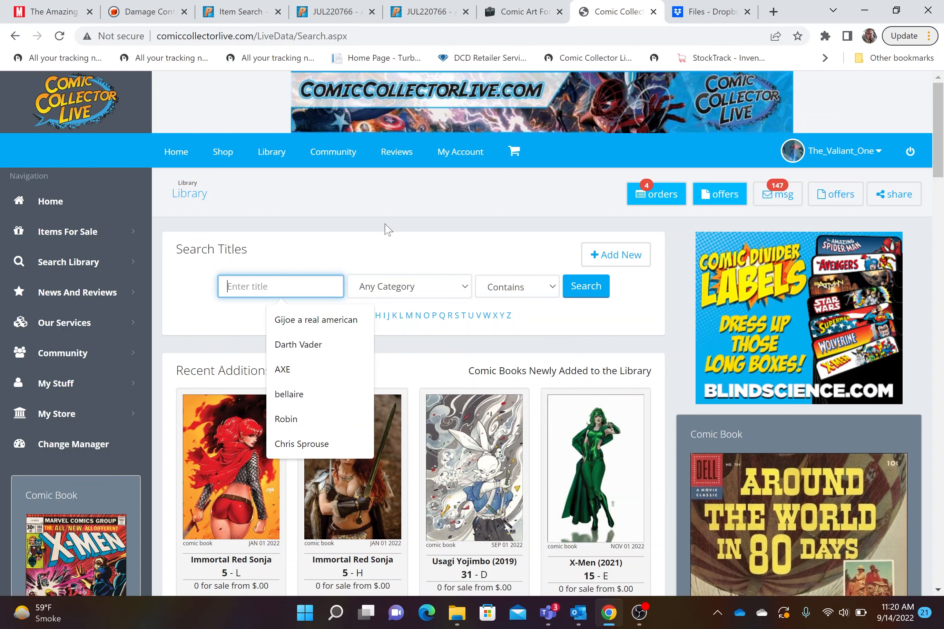
pyautogui.click(309, 370)
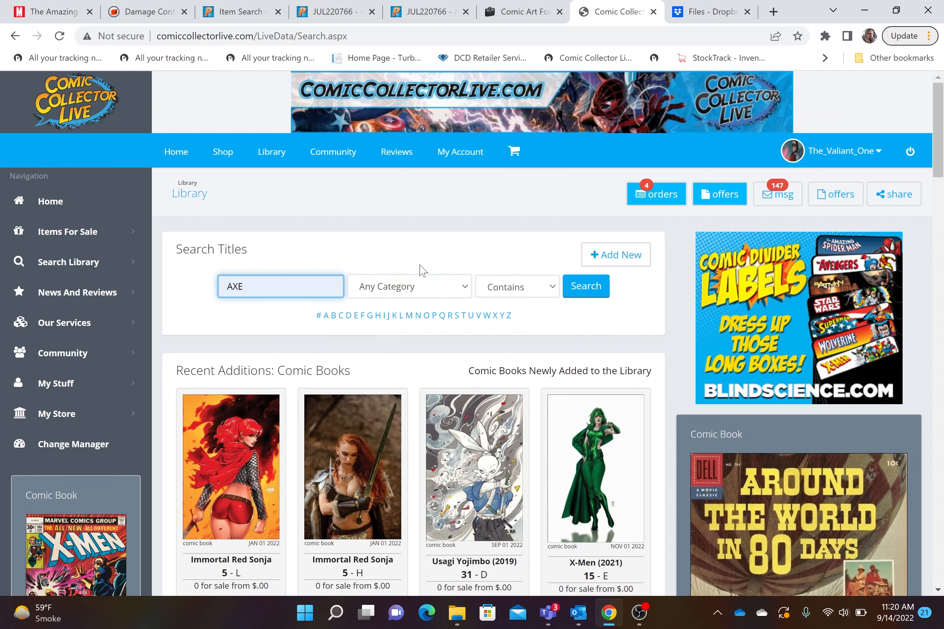
pyautogui.click(438, 286)
pyautogui.click(422, 319)
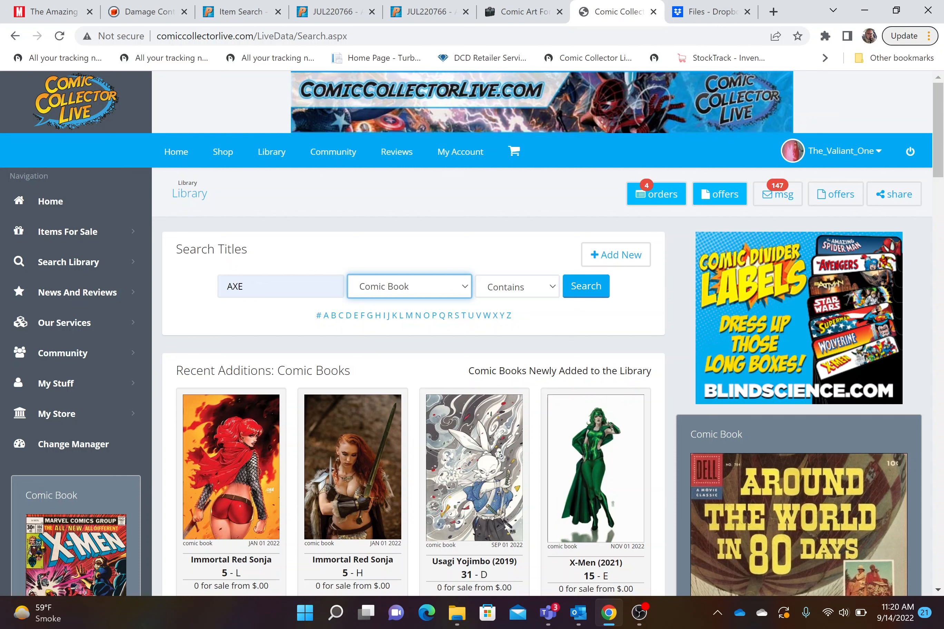
pyautogui.click(306, 286)
pyautogui.click(328, 238)
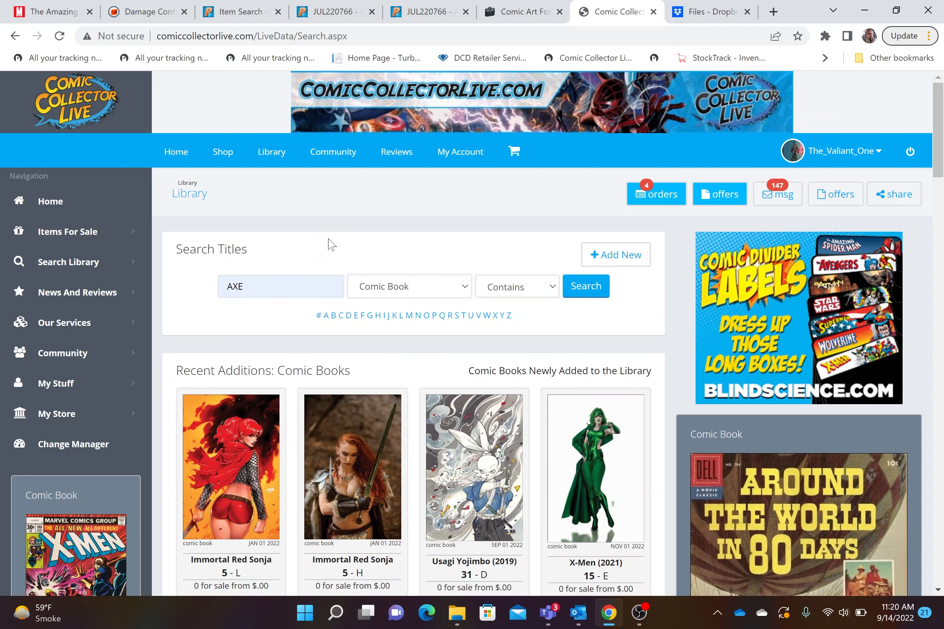
pyautogui.click(600, 299)
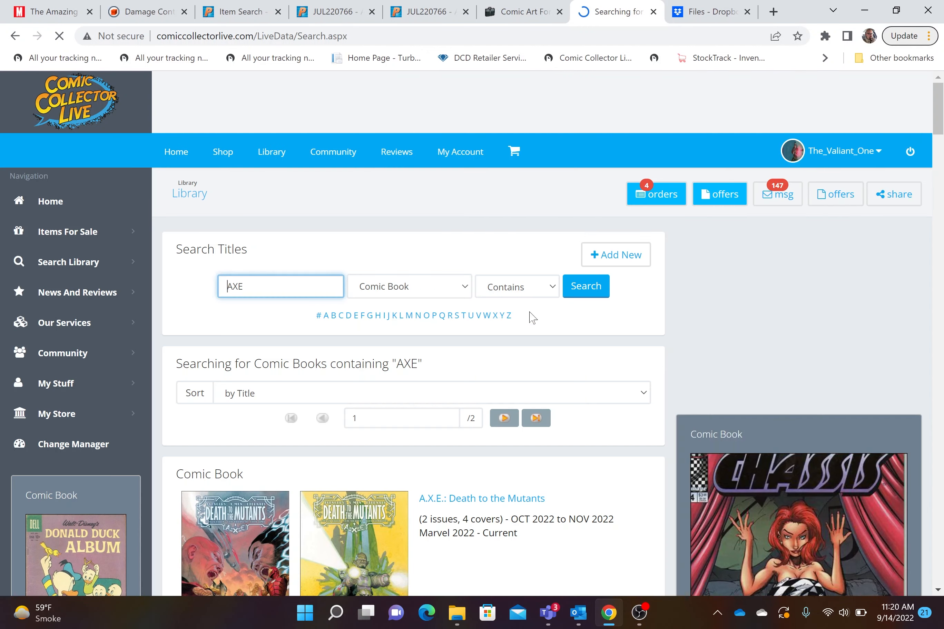
# Look through the AXE search results for an existing Avengers title and check how the A.X.E. series are named
pyautogui.scroll(-5, 589, 358)
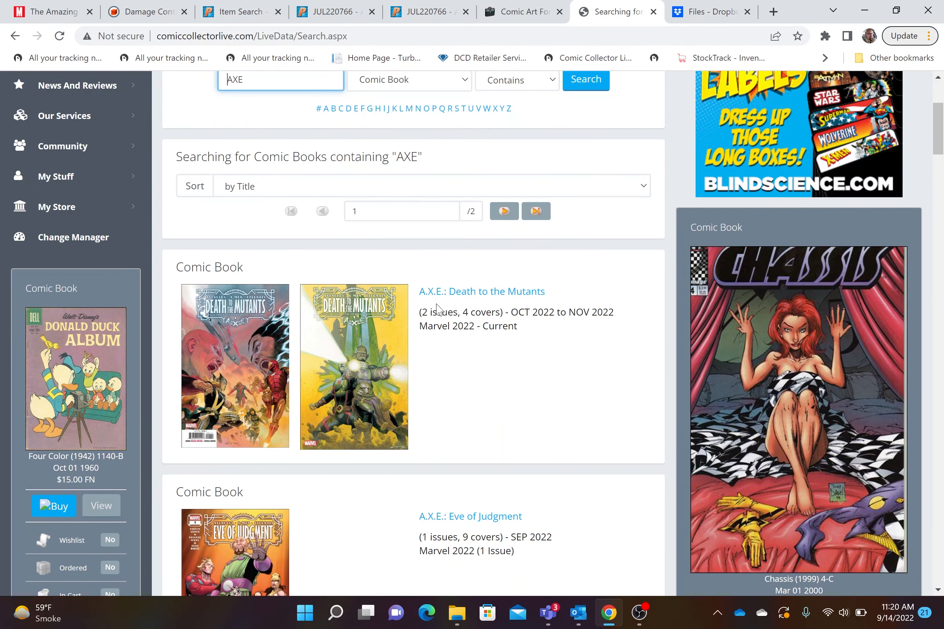
pyautogui.scroll(-5, 526, 353)
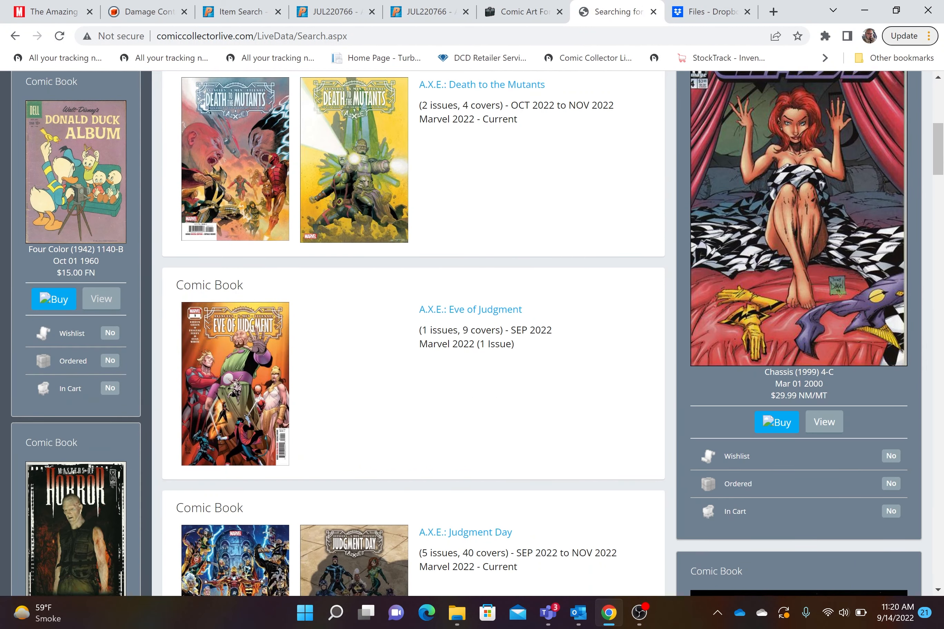
pyautogui.scroll(-5, 475, 341)
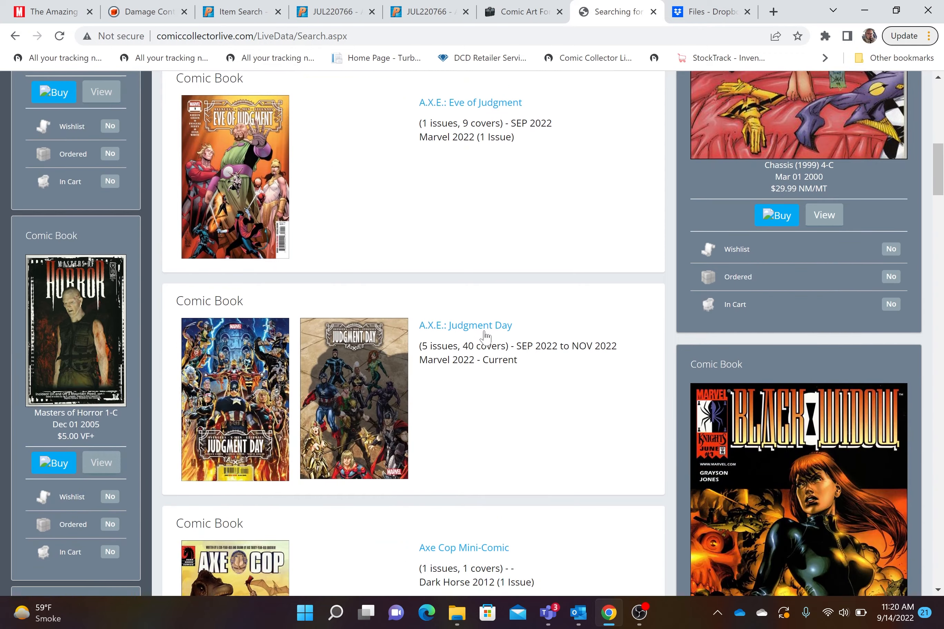
pyautogui.scroll(-5, 483, 335)
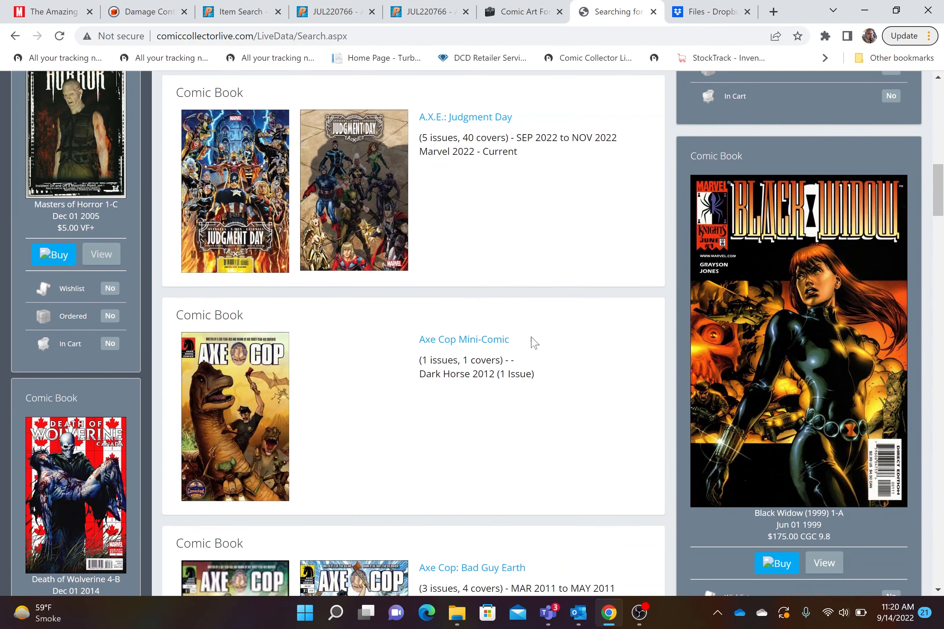
pyautogui.scroll(-15, 533, 343)
pyautogui.scroll(20, 499, 351)
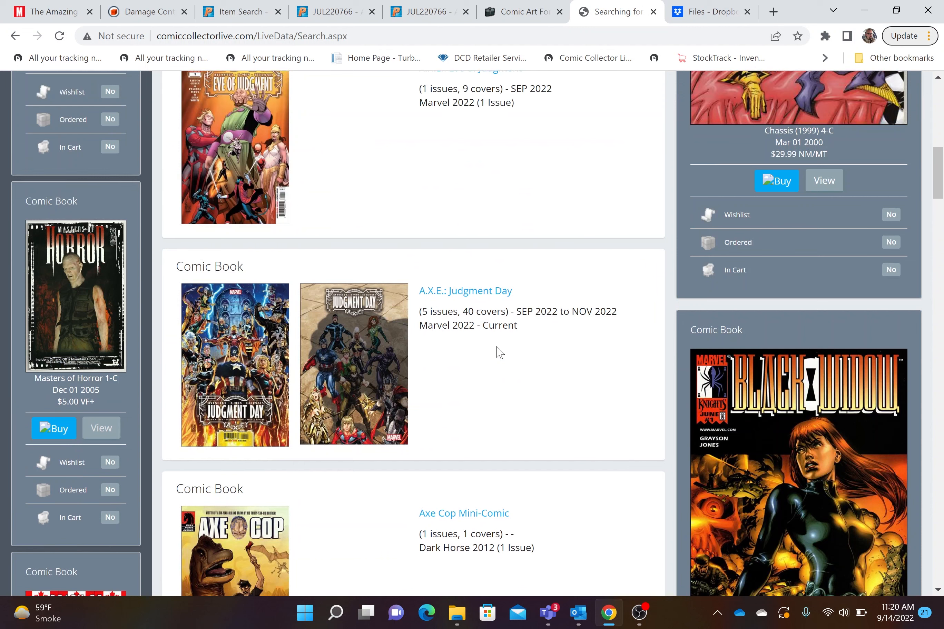
pyautogui.scroll(-5, 470, 348)
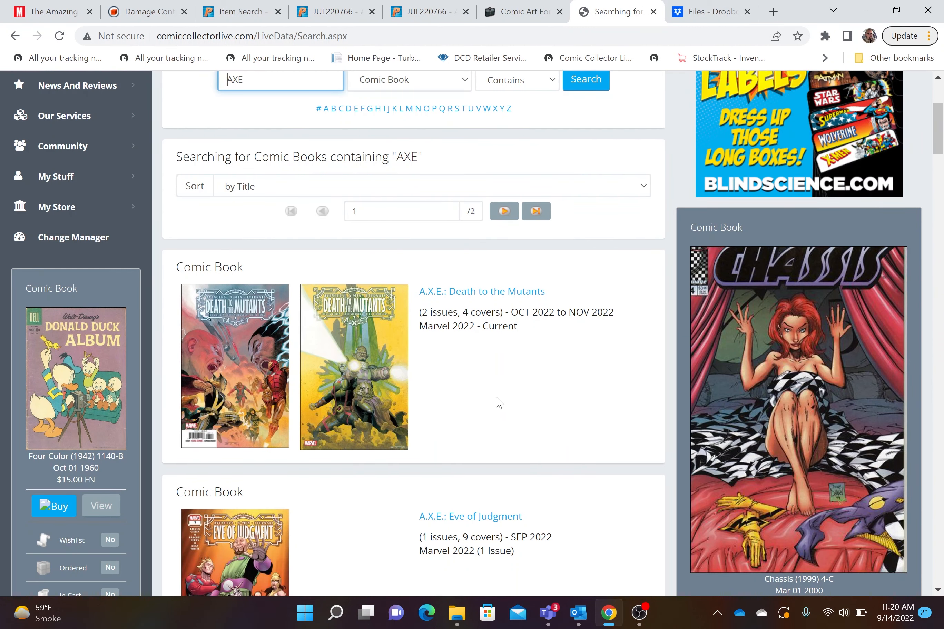
pyautogui.scroll(-3, 489, 423)
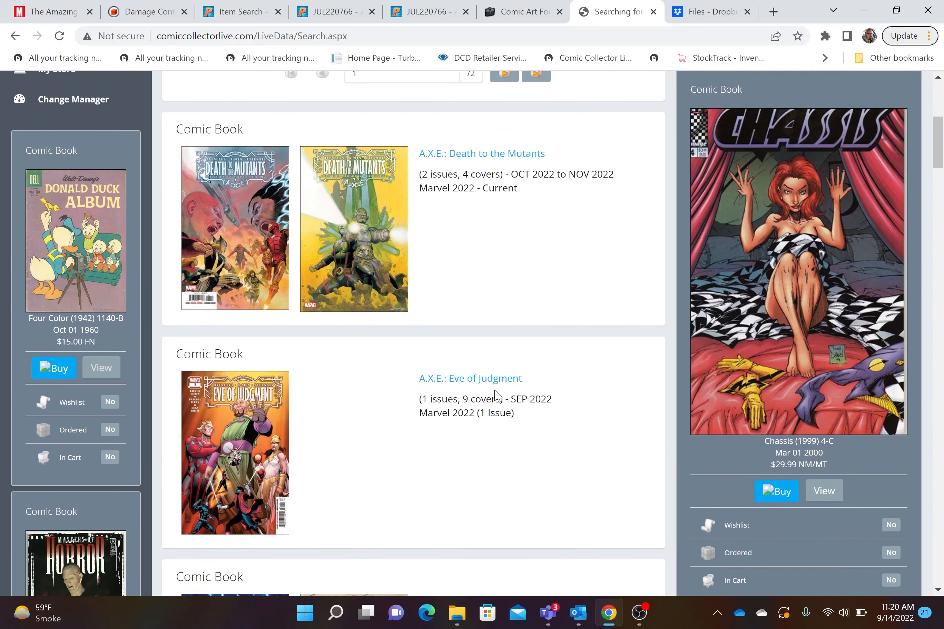
pyautogui.scroll(-3, 488, 429)
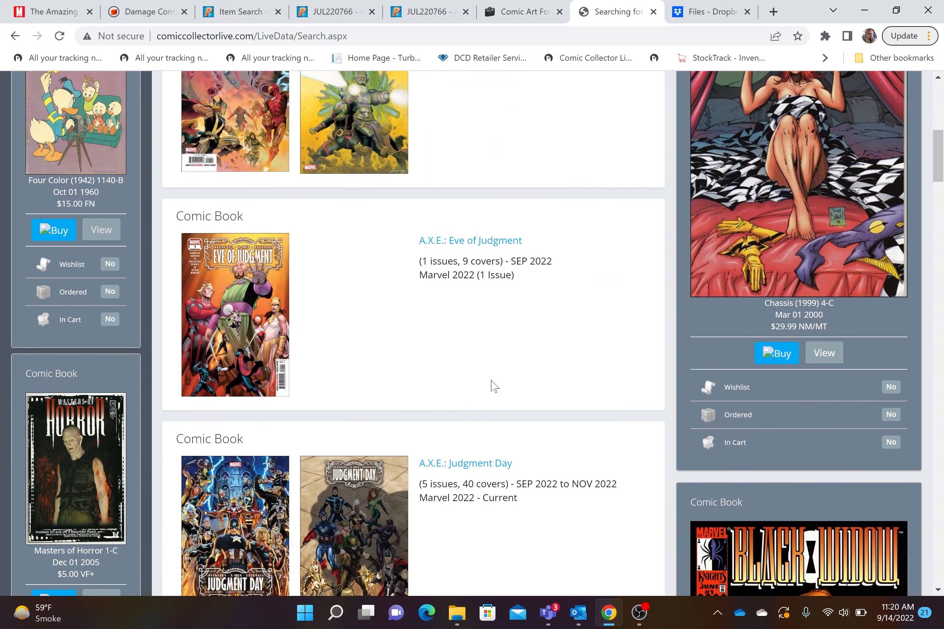
pyautogui.scroll(5, 526, 373)
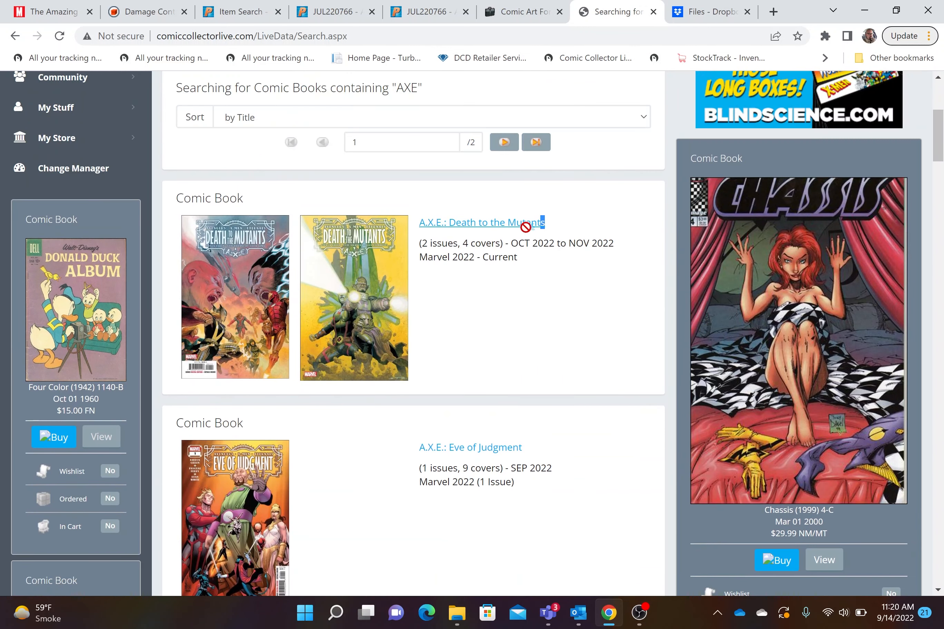
# Copy the series name "A.X.E.: Death to the Mutants" from the search results
pyautogui.moveTo(546, 222); pyautogui.dragTo(419, 225)
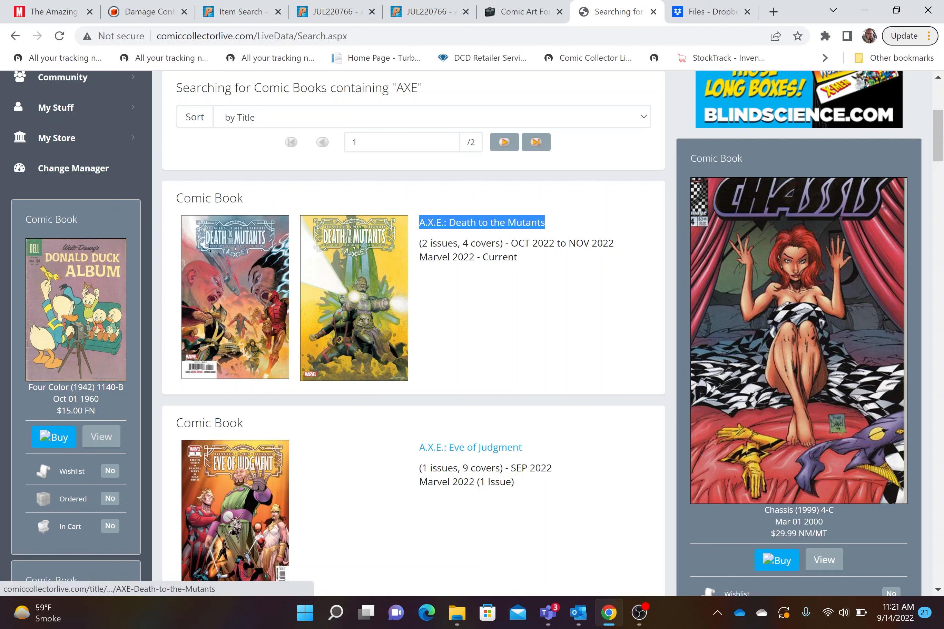
pyautogui.rightClick(444, 224)
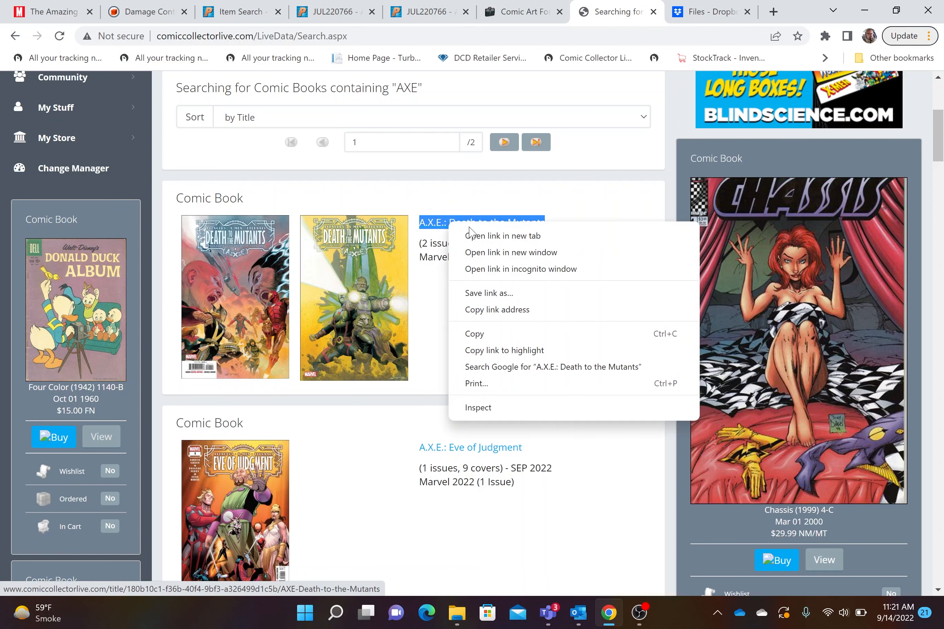
pyautogui.click(490, 332)
pyautogui.click(603, 216)
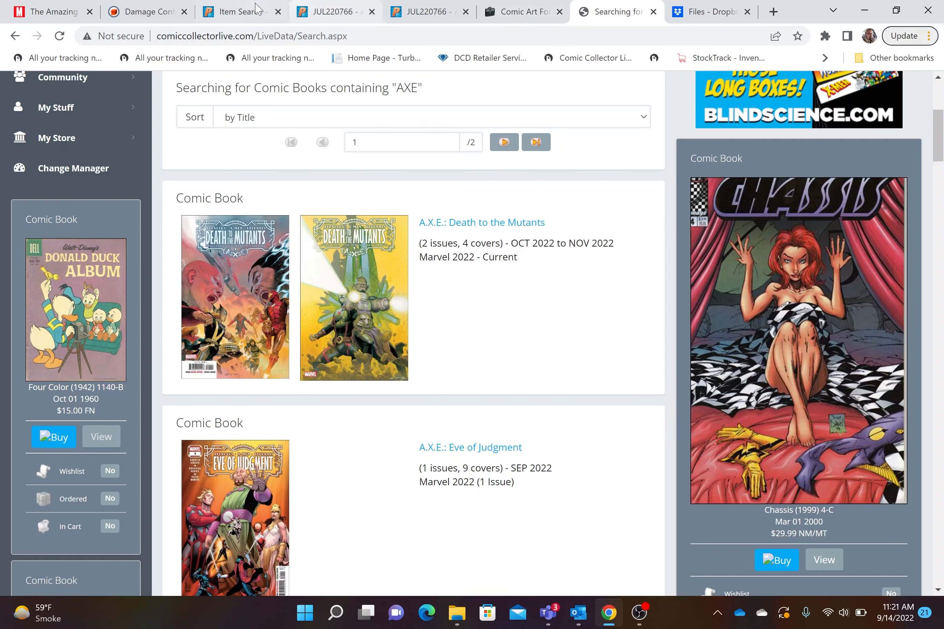
# Open the form for proposing a new cover title from the library search page and review its fields
pyautogui.scroll(5, 589, 222)
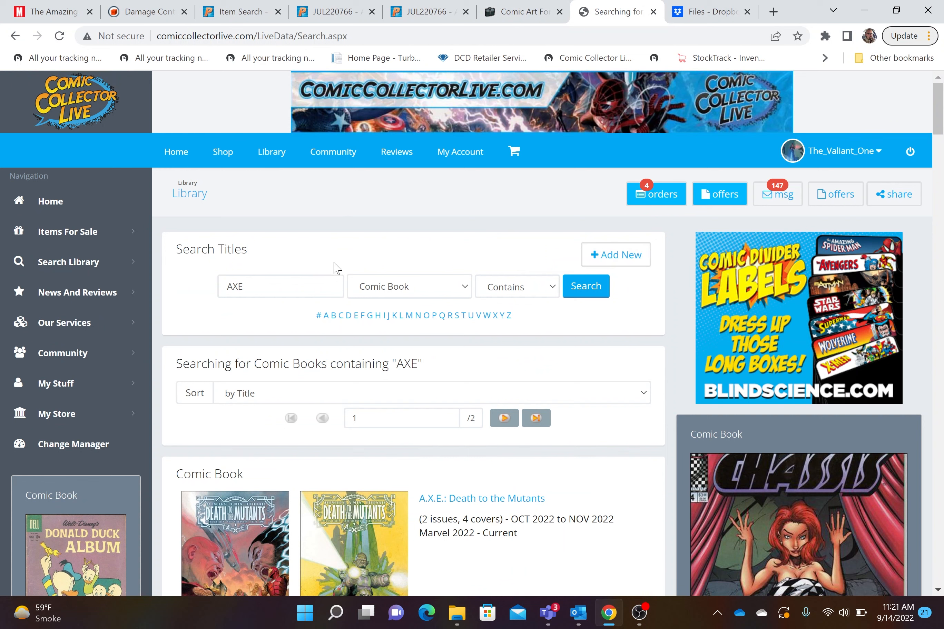
pyautogui.click(619, 256)
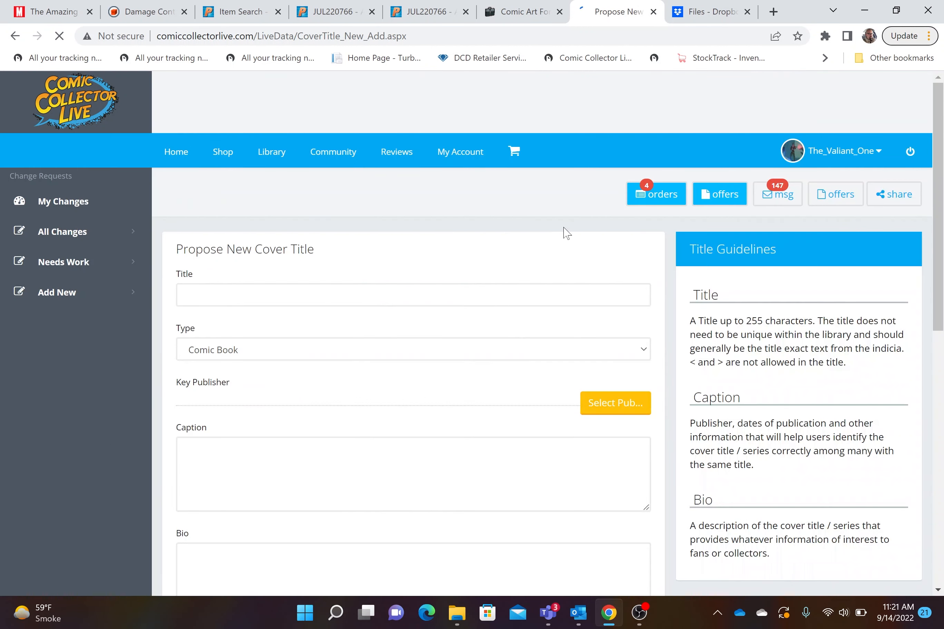
pyautogui.scroll(-1, 440, 345)
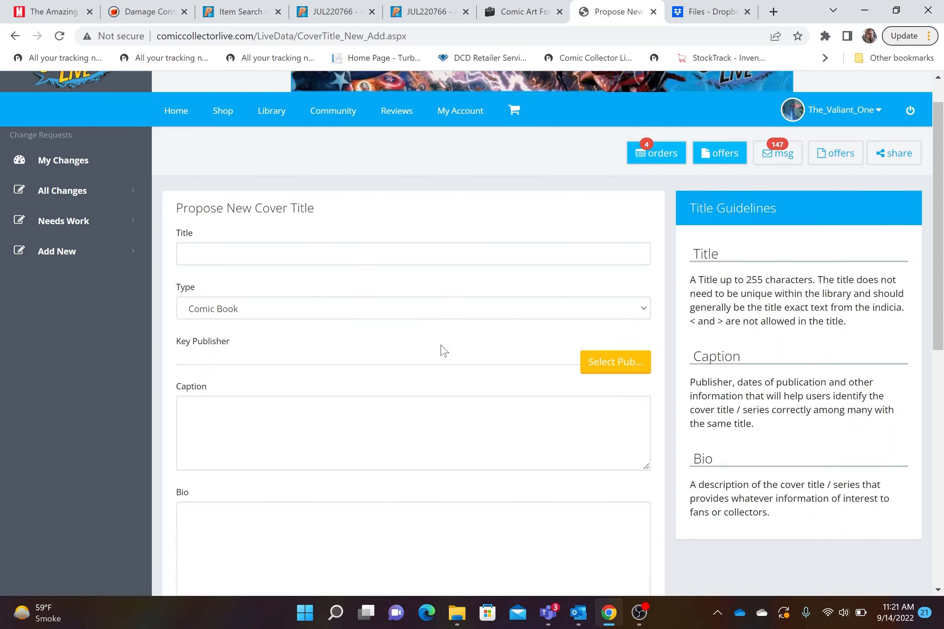
pyautogui.scroll(-4, 444, 349)
pyautogui.scroll(3, 417, 331)
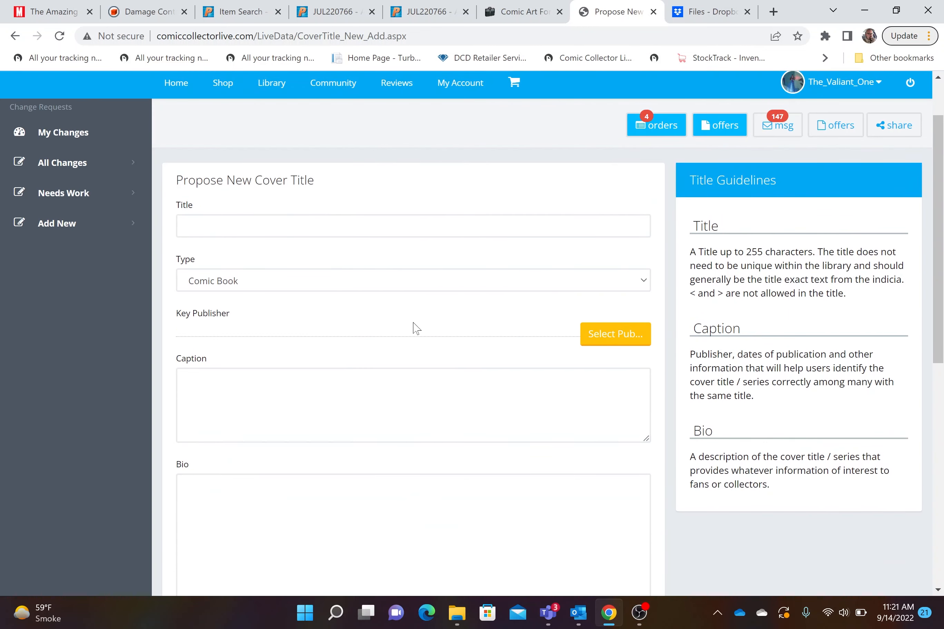
pyautogui.scroll(-3, 415, 324)
pyautogui.scroll(2, 416, 324)
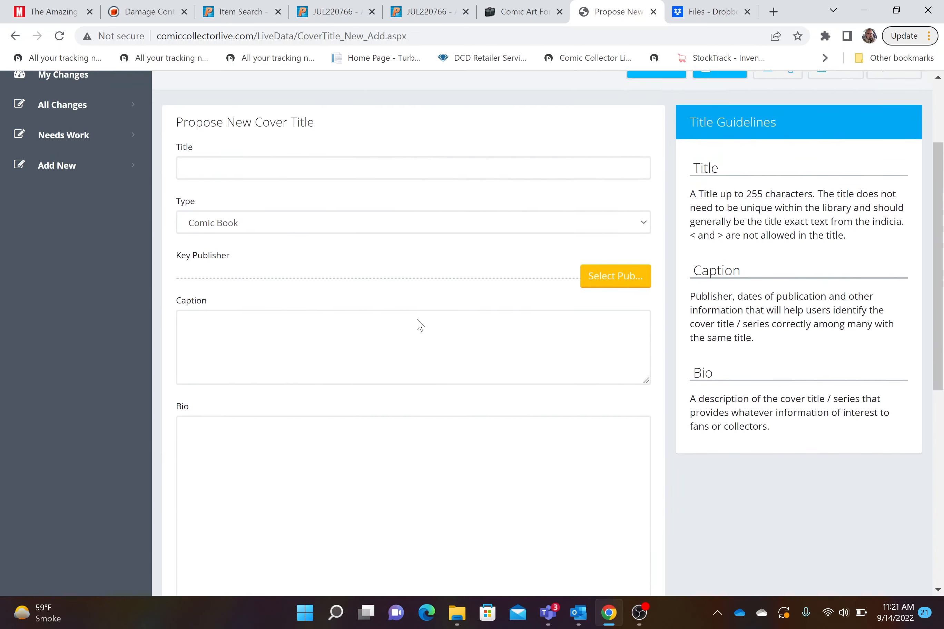
pyautogui.scroll(3, 420, 325)
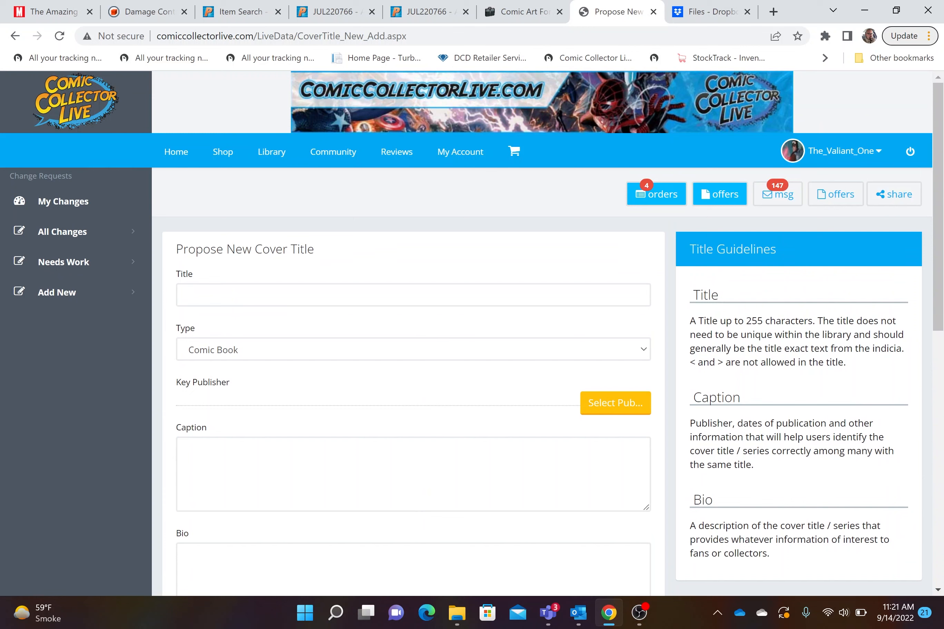
pyautogui.click(406, 295)
pyautogui.rightClick(368, 298)
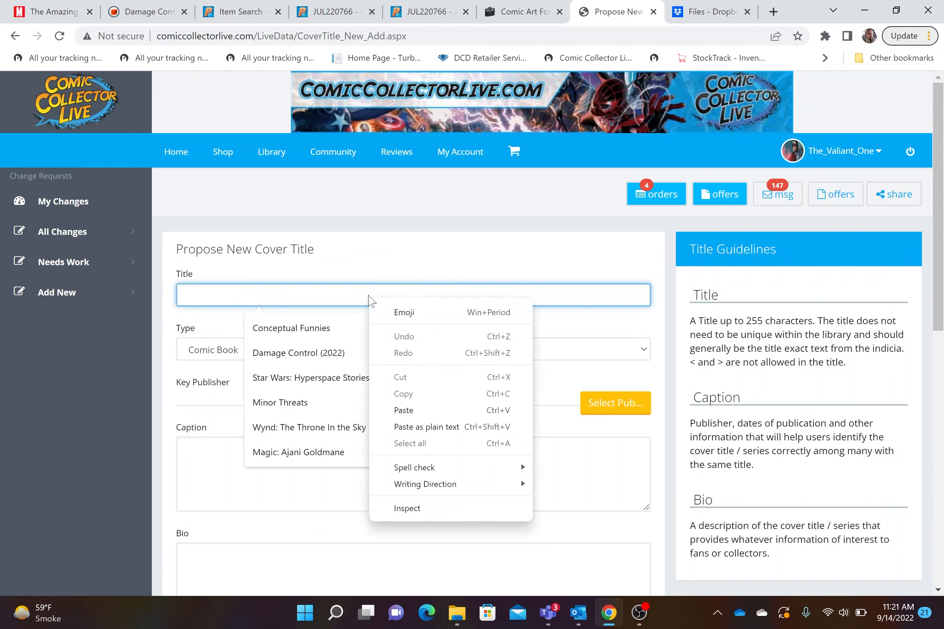
pyautogui.click(415, 407)
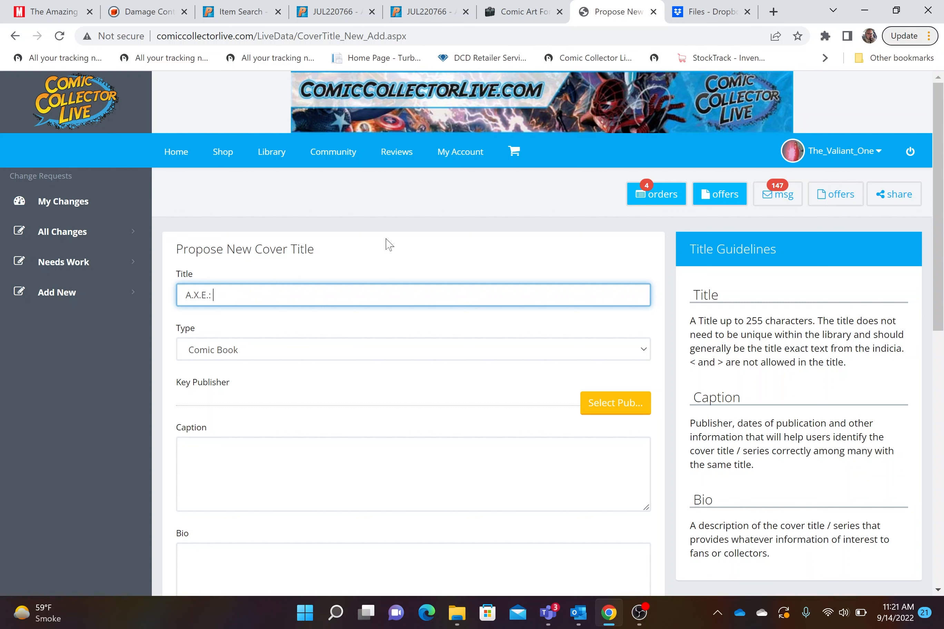
pyautogui.write('vengers')
pyautogui.hotkey('ctrl', 'a')
pyautogui.press('BackSpace')
# Reopen the AXE Avengers #1 catalog page from the PREVIEWSworld results and return to the Title field of the proposal form
pyautogui.click(248, 13)
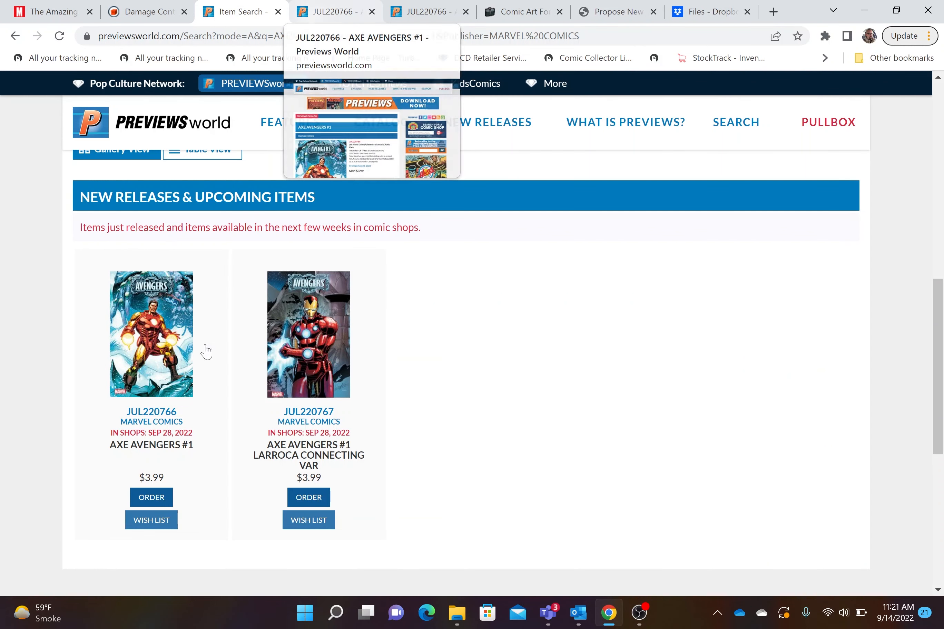
pyautogui.click(167, 379)
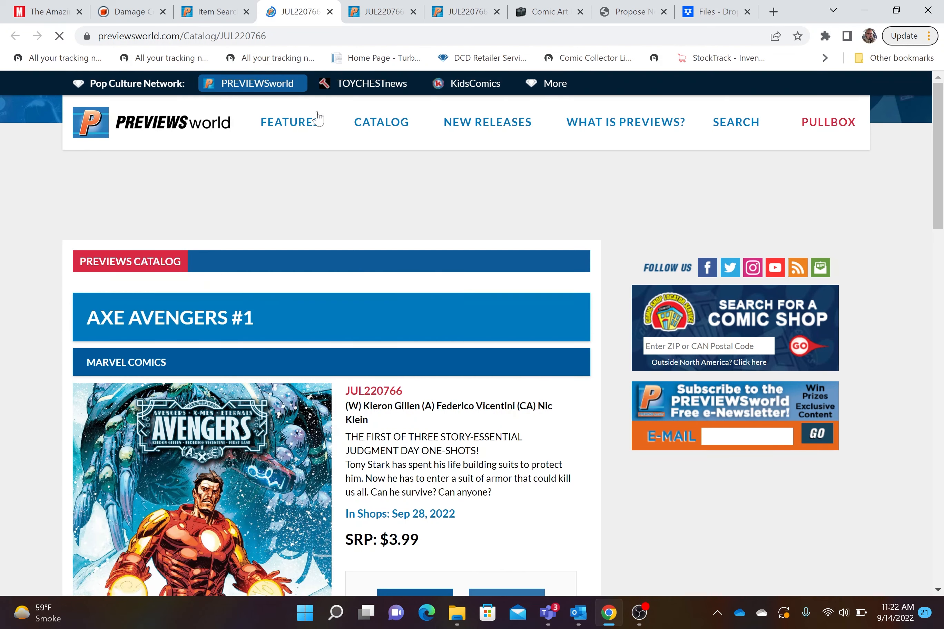
pyautogui.click(634, 12)
pyautogui.press('Down')
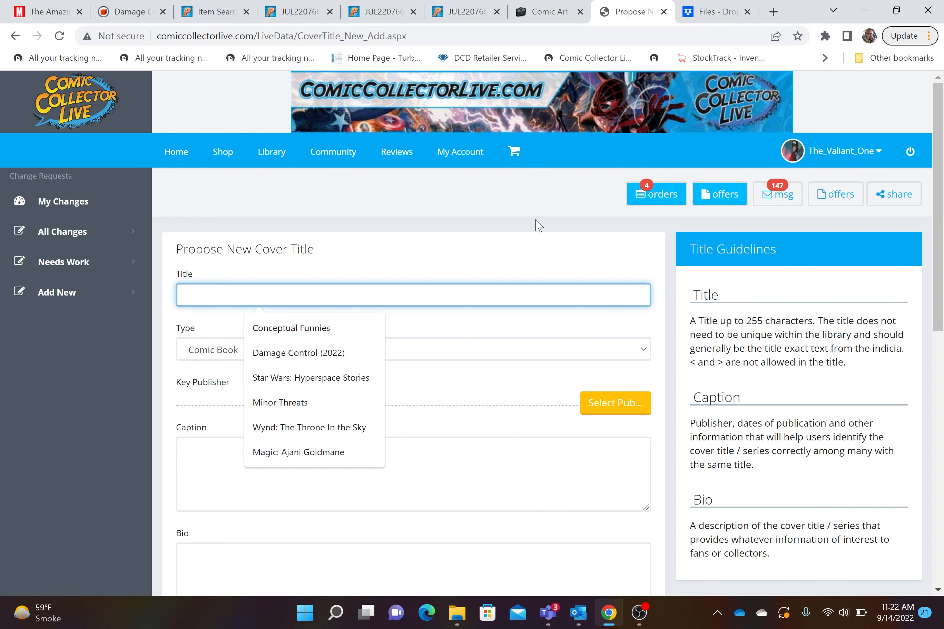
# Enter "A.X.E.: Avengers" as the cover title and keep Comic Book as its type
pyautogui.write('A.X.E.:')
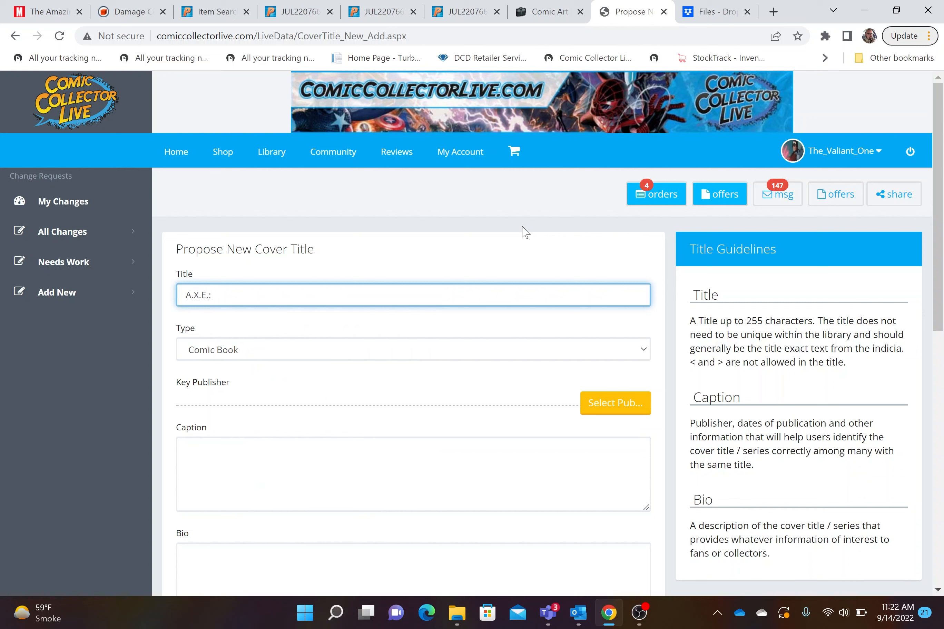
pyautogui.write('Avengers')
pyautogui.click(613, 349)
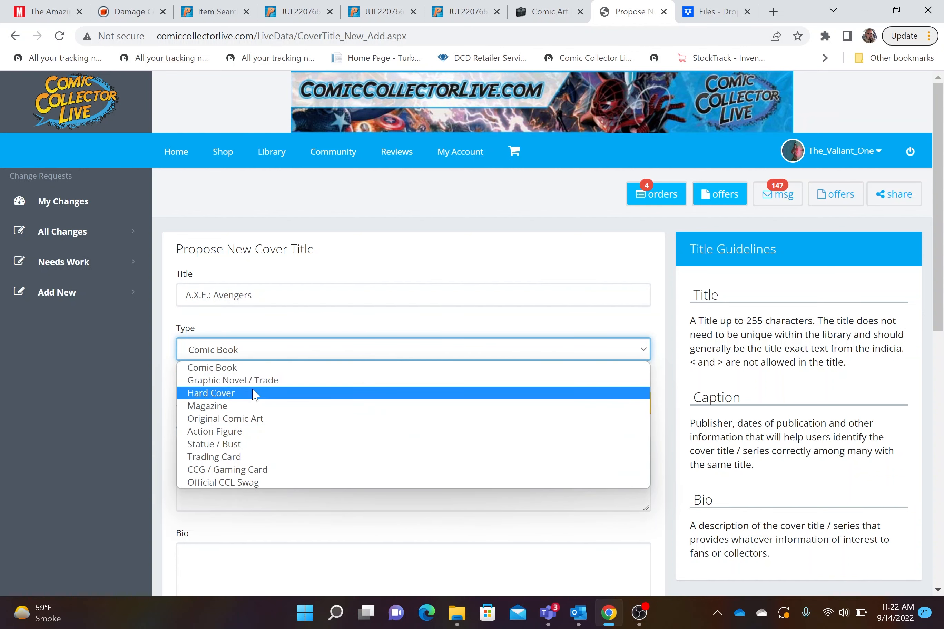
pyautogui.click(404, 326)
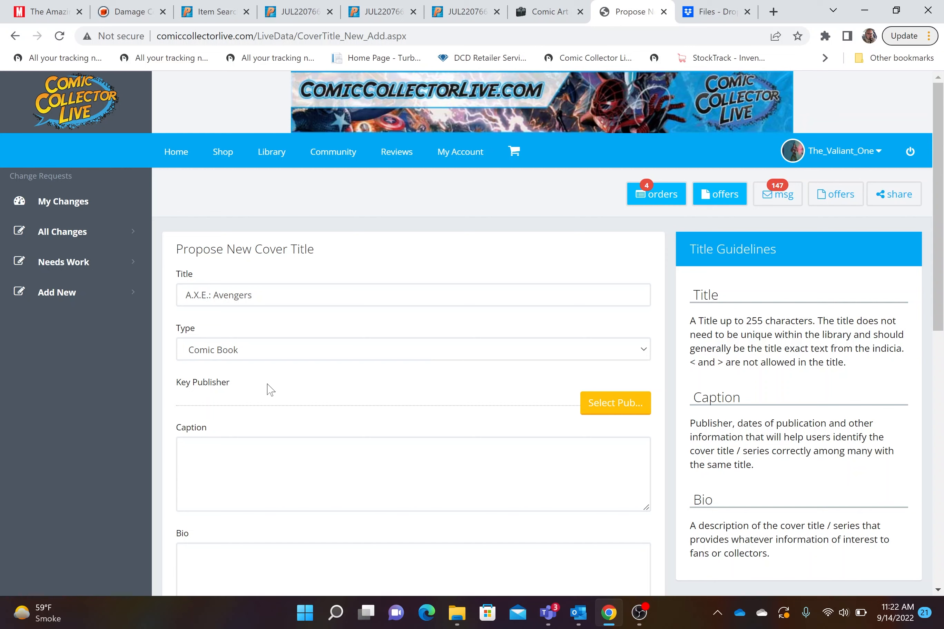
# Search the publishers for "Marvel" and assign the plain Marvel entry as the key publisher
pyautogui.click(607, 403)
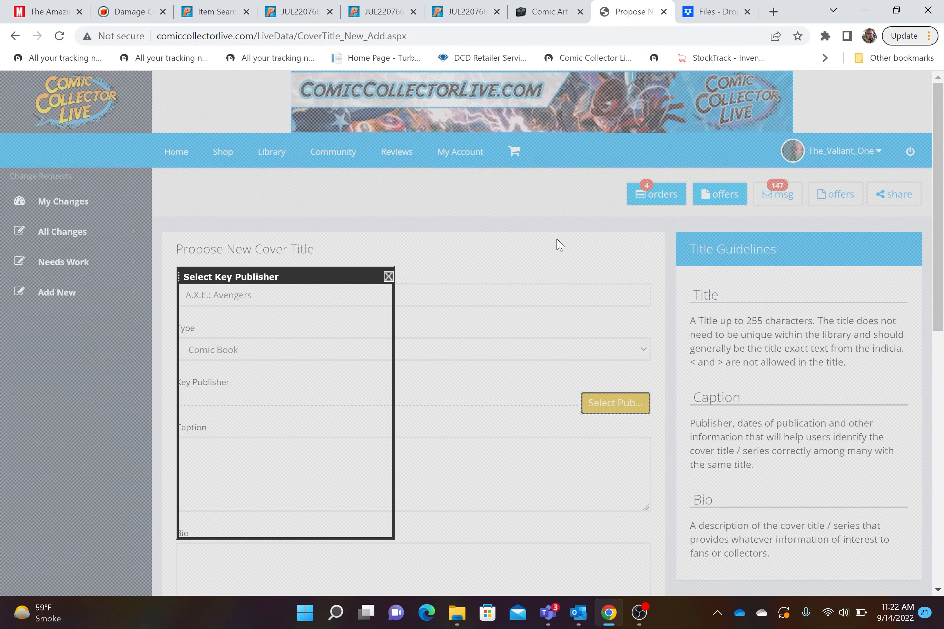
pyautogui.click(280, 334)
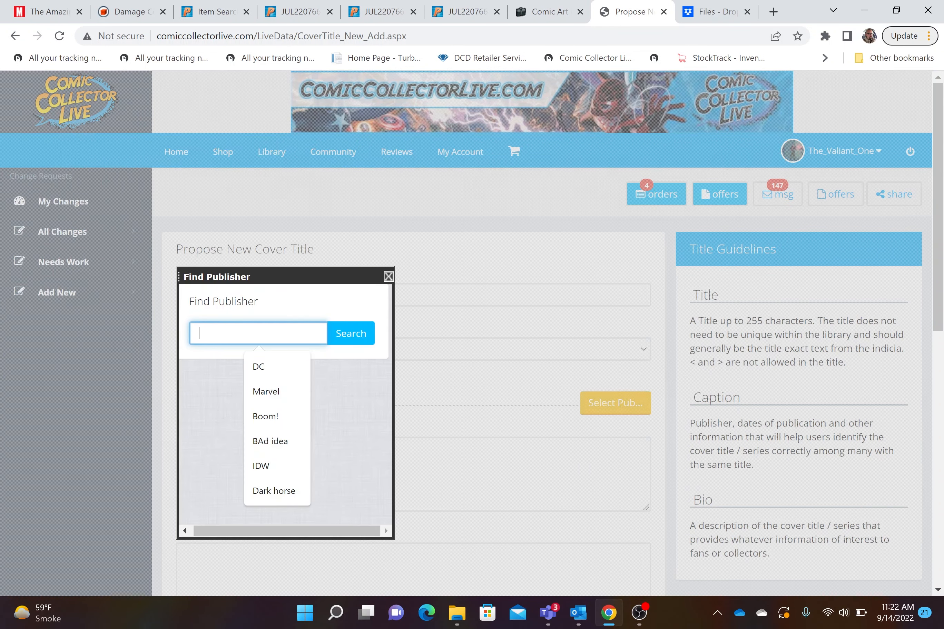
pyautogui.write('Marvel')
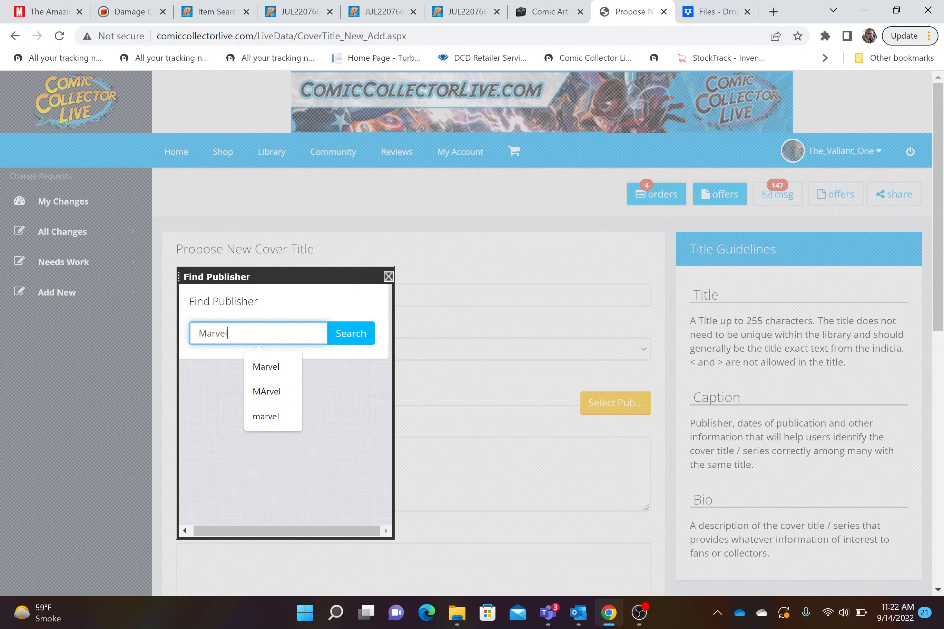
pyautogui.click(267, 367)
pyautogui.click(365, 340)
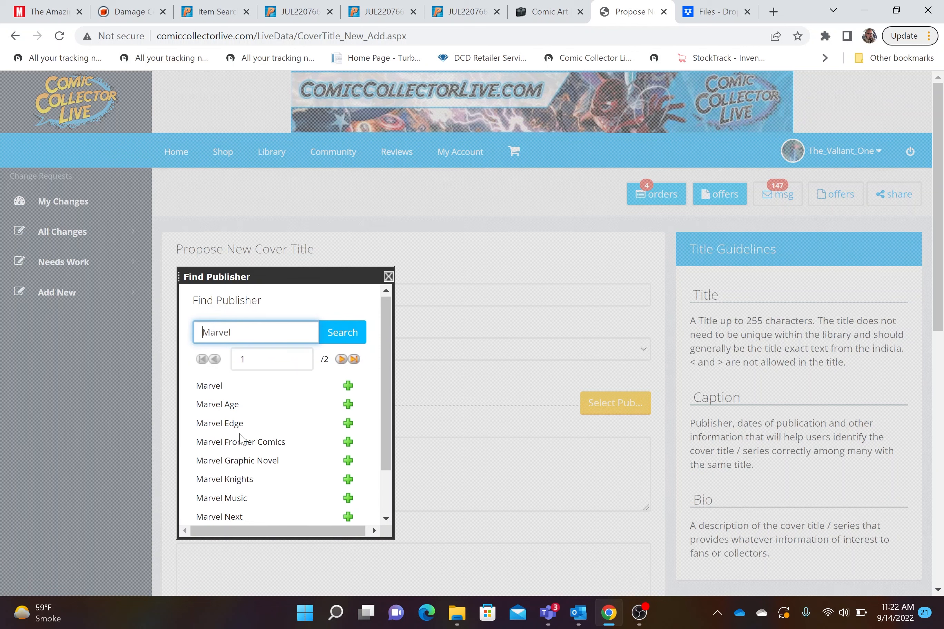
pyautogui.scroll(-1, 241, 436)
pyautogui.scroll(2, 240, 436)
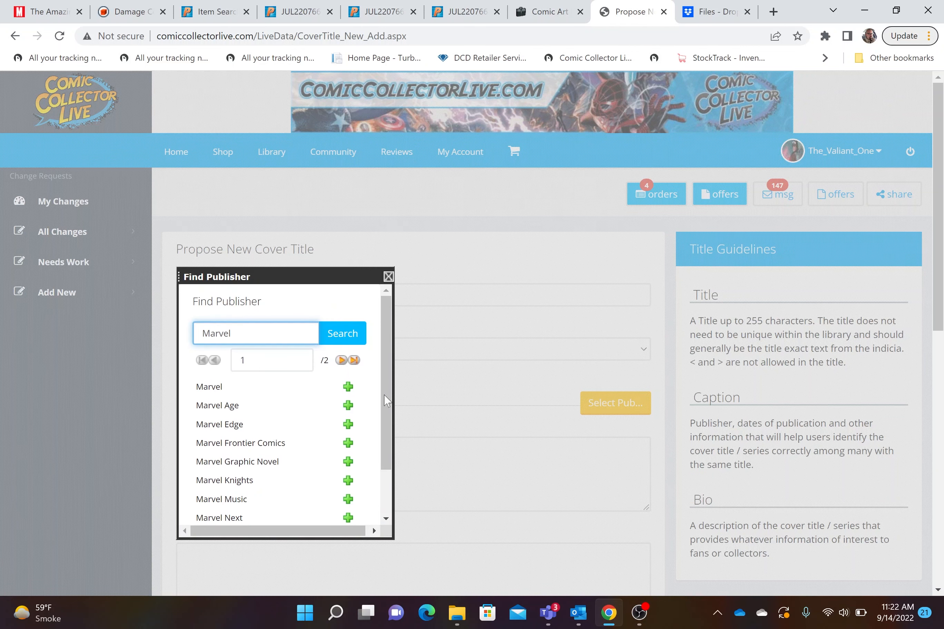
pyautogui.click(348, 386)
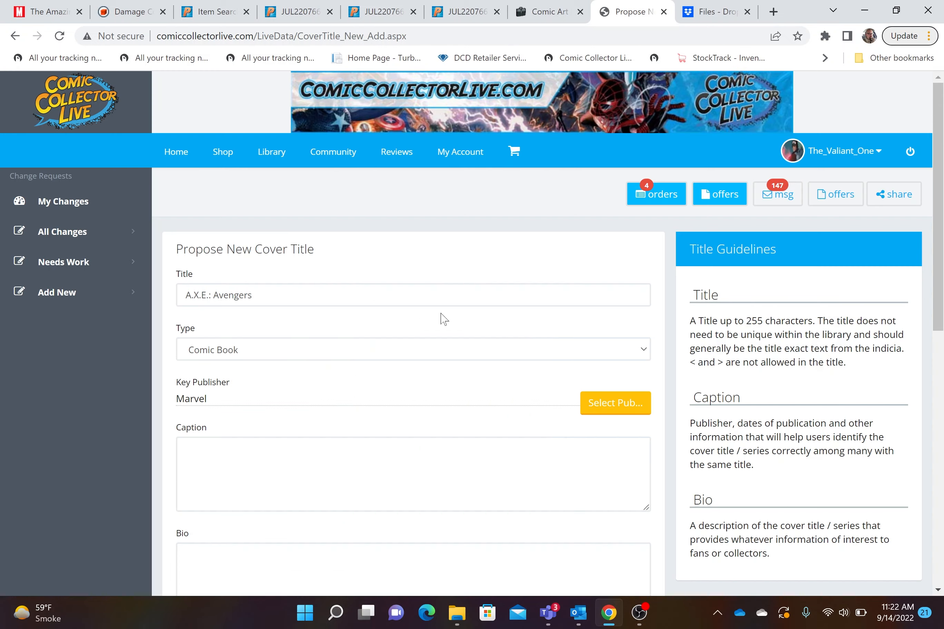
# Fill in the caption with "Marvel 2022 (1 Issue)"
pyautogui.click(423, 463)
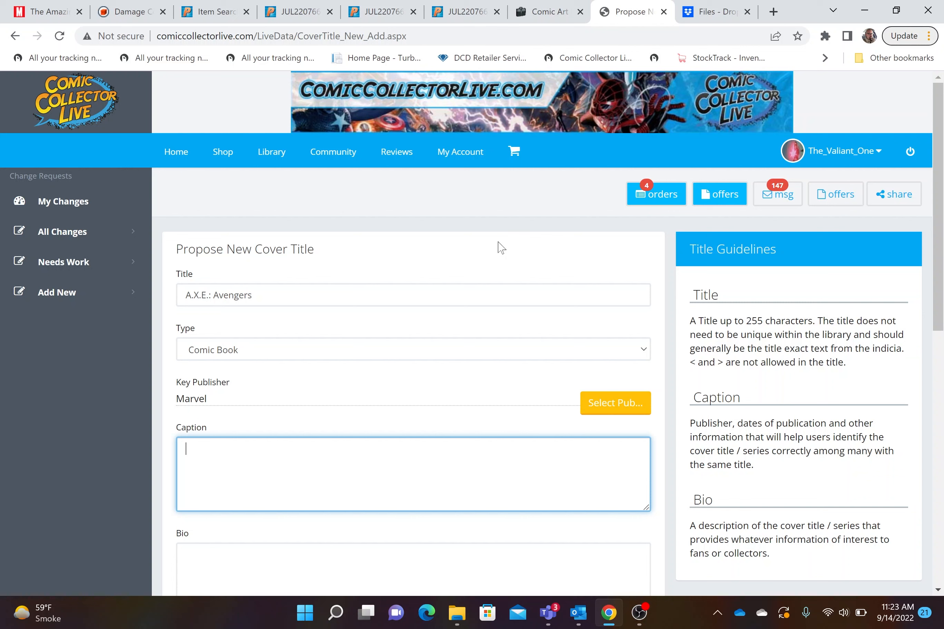
pyautogui.write('Marvel')
pyautogui.press('BackSpace')
pyautogui.press('BackSpace')
pyautogui.press('BackSpace')
pyautogui.press('BackSpace')
pyautogui.press('BackSpace')
pyautogui.press('BackSpace')
pyautogui.press('BackSpace')
pyautogui.write('Marvel')
pyautogui.write('2022')
pyautogui.write('(1 Iss')
pyautogui.press('BackSpace')
pyautogui.press('BackSpace')
pyautogui.press('BackSpace')
pyautogui.write('Issue)')
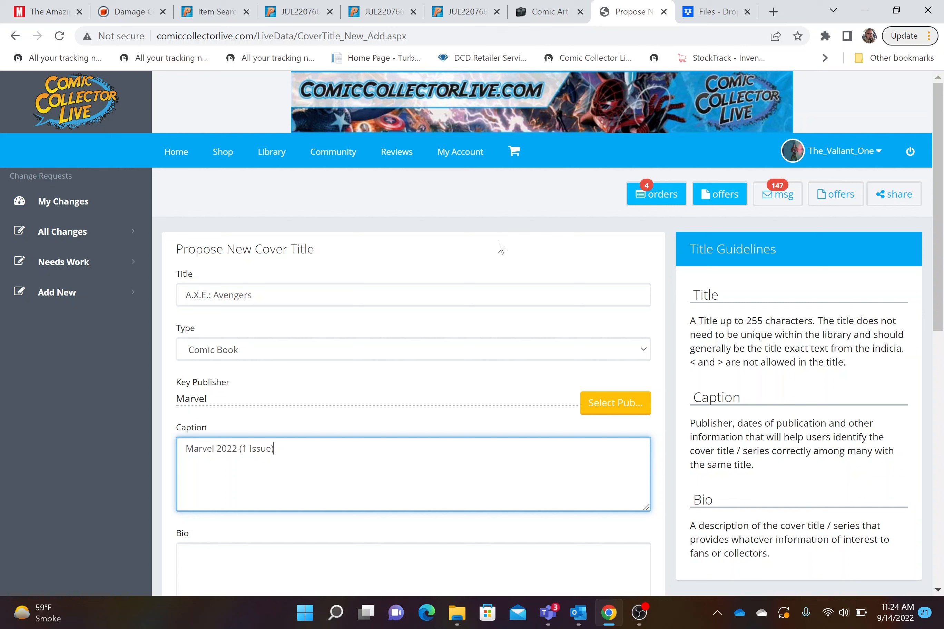
# Replace the issue count in the caption with "- Current", as for an ongoing series
pyautogui.press('BackSpace')
pyautogui.press('BackSpace')
pyautogui.press('BackSpace')
pyautogui.press('BackSpace')
pyautogui.press('BackSpace')
pyautogui.press('BackSpace')
pyautogui.press('BackSpace')
pyautogui.press('BackSpace')
pyautogui.press('BackSpace')
pyautogui.write('- Current')
# Try 2024 as the caption's end year, and put "Current" back in its place
pyautogui.press('BackSpace')
pyautogui.press('BackSpace')
pyautogui.press('BackSpace')
pyautogui.press('BackSpace')
pyautogui.press('BackSpace')
pyautogui.press('BackSpace')
pyautogui.press('BackSpace')
pyautogui.write('2024')
pyautogui.press('BackSpace')
pyautogui.press('BackSpace')
pyautogui.press('BackSpace')
pyautogui.press('BackSpace')
pyautogui.write('Current')
# Switch to the PREVIEWSworld item search and search for "AXE Avengers #2" to check for a second issue
pyautogui.click(222, 14)
pyautogui.moveTo(394, 146)
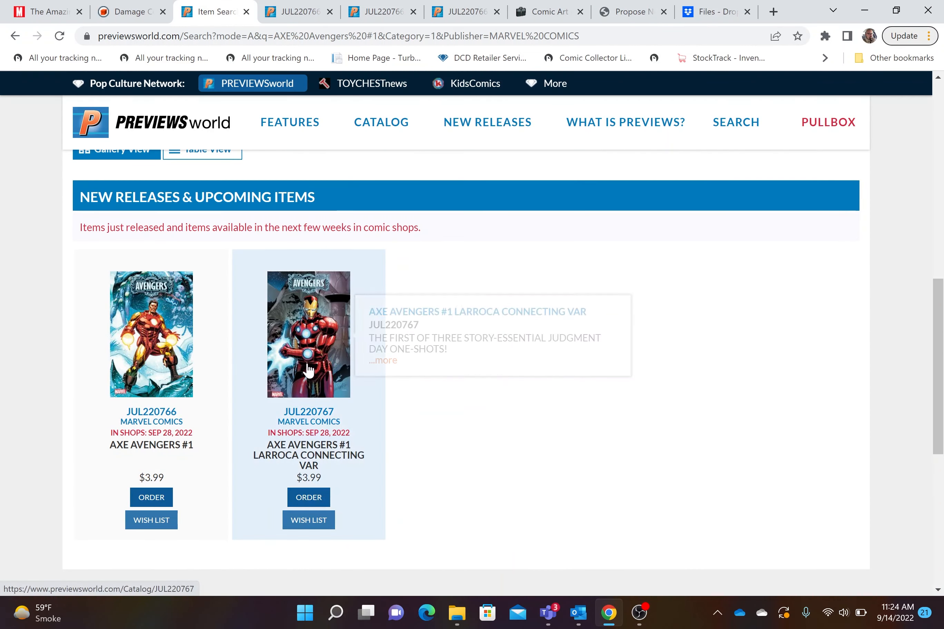
pyautogui.moveTo(197, 346)
pyautogui.scroll(10, 491, 333)
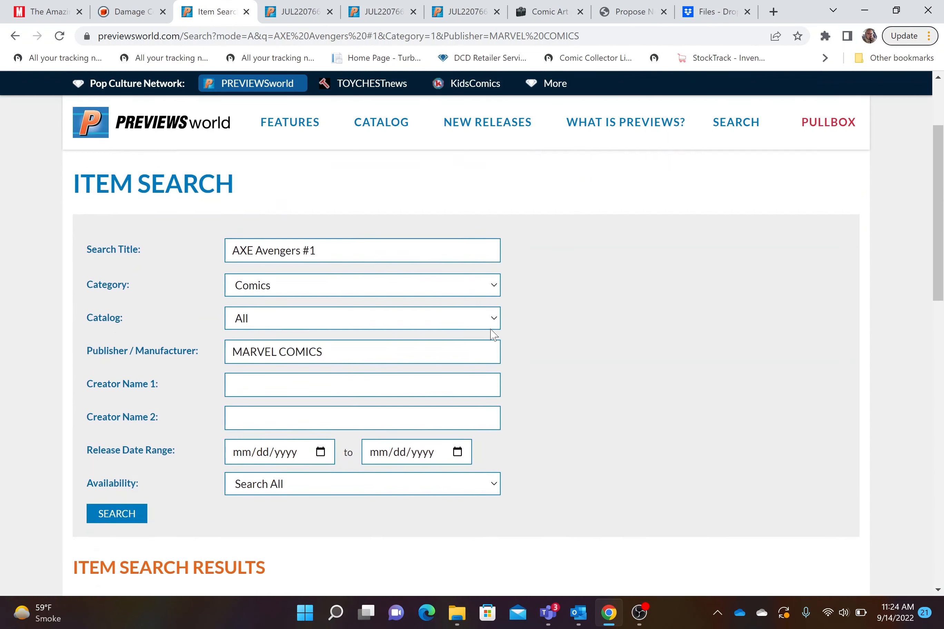
pyautogui.press('BackSpace')
pyautogui.write('2')
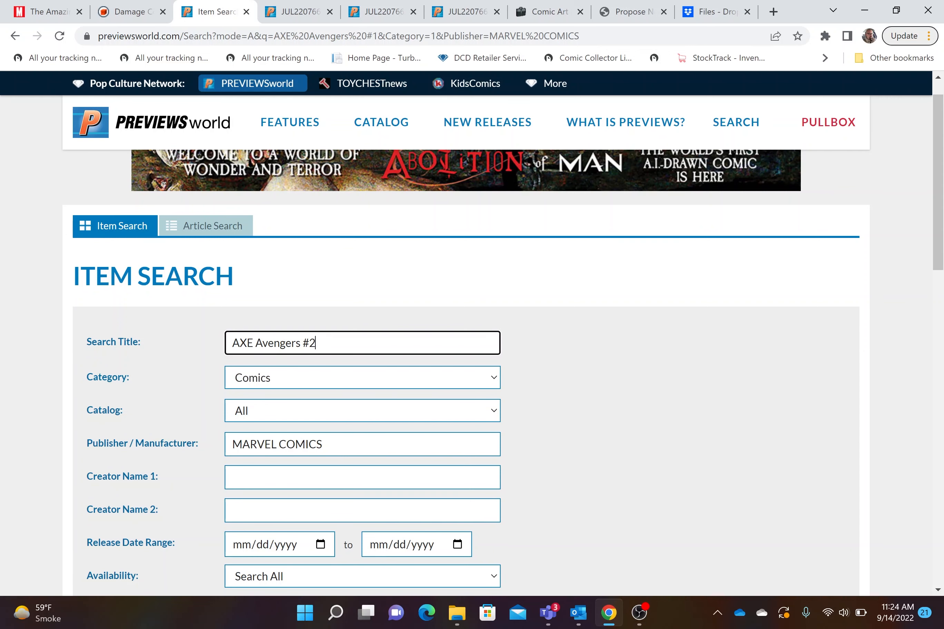
pyautogui.press('Return')
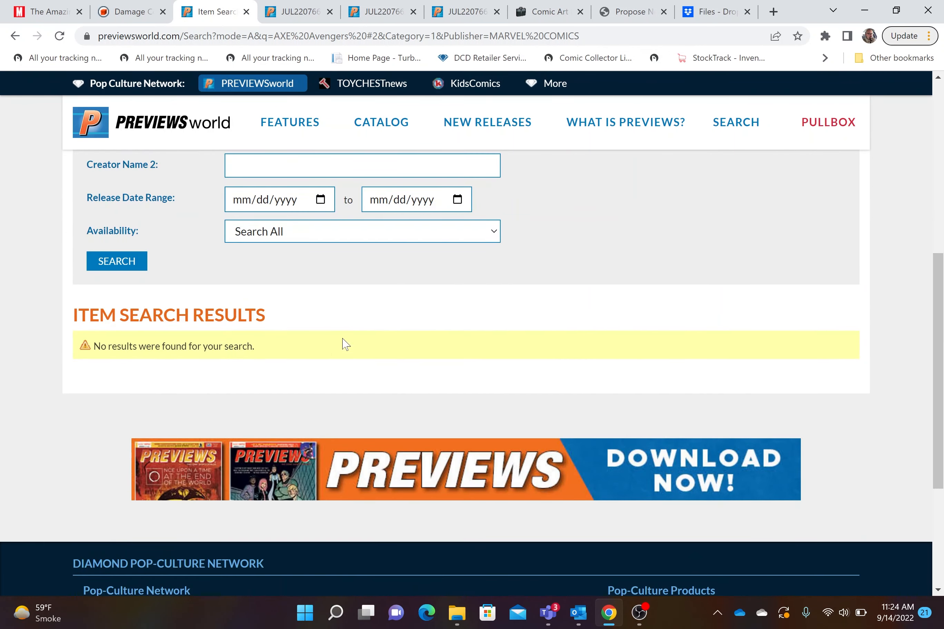
# Change the PREVIEWSworld search title back to "AXE Avengers #1" and run the search again
pyautogui.scroll(9, 356, 331)
pyautogui.press('BackSpace')
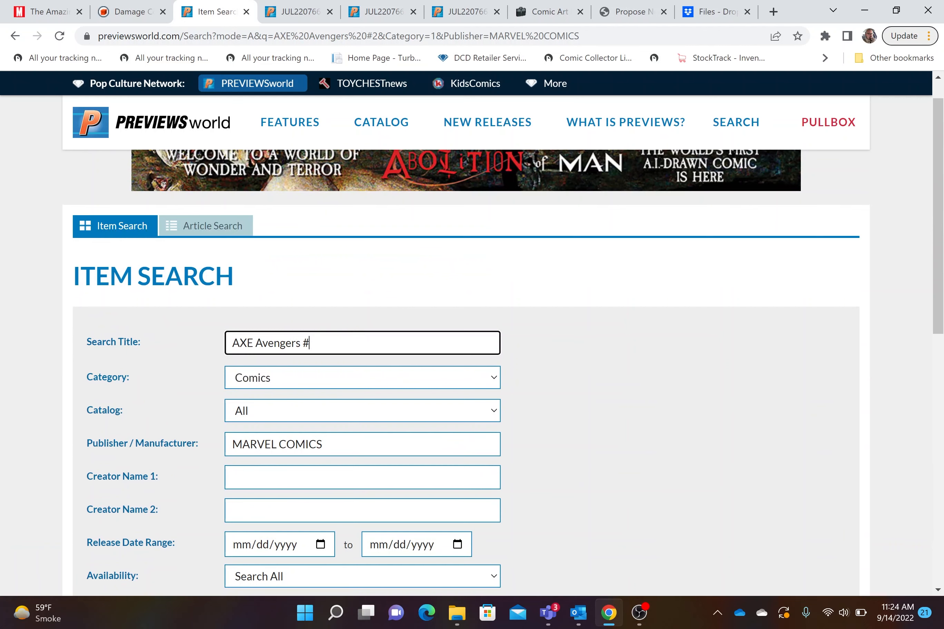
pyautogui.write('1')
pyautogui.press('Return')
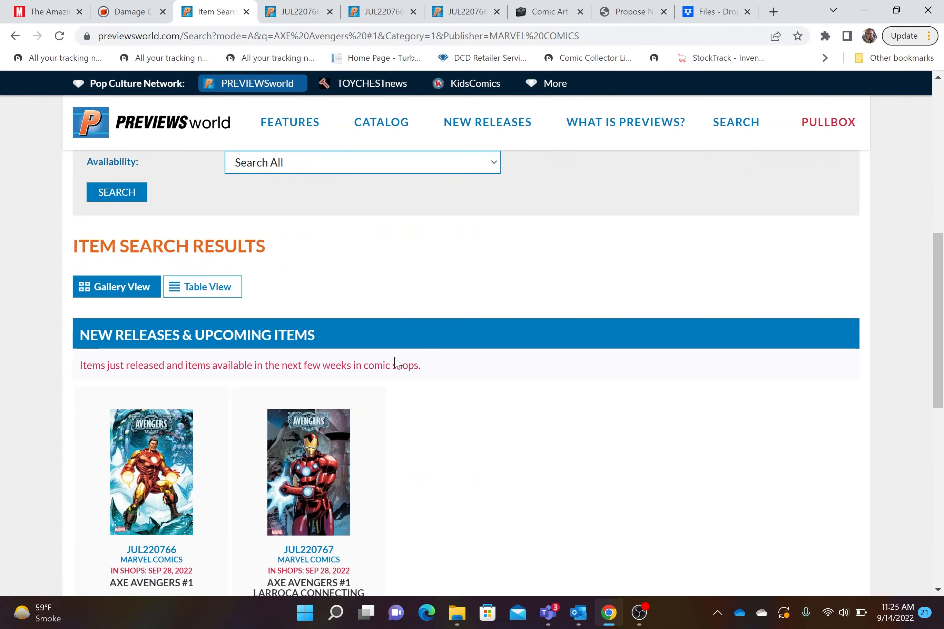
# Return to the cover title proposal, change its caption to "Marvel 2022 (1 Issue)" and save the proposal
pyautogui.click(618, 16)
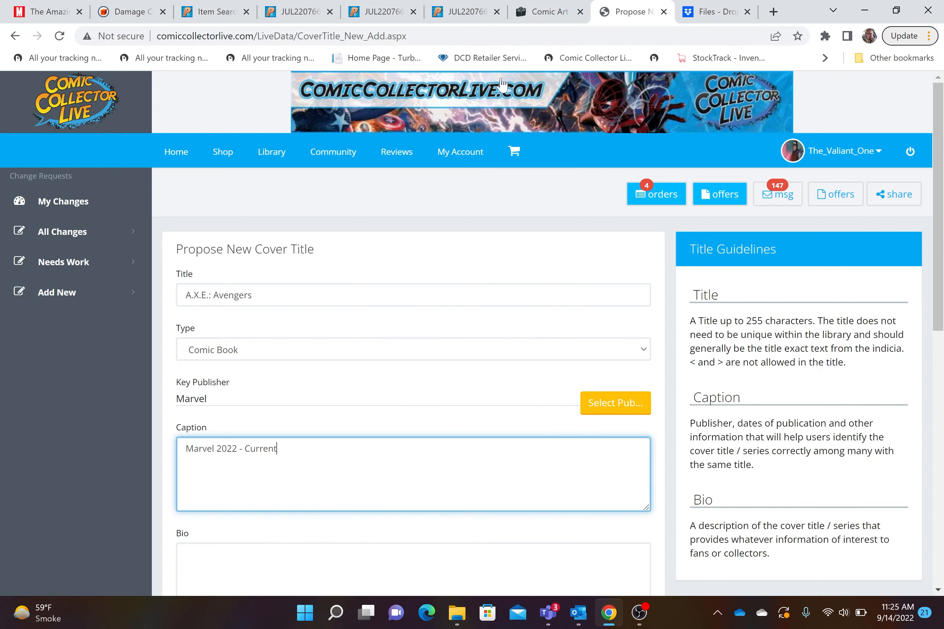
pyautogui.press('BackSpace')
pyautogui.press('BackSpace')
pyautogui.press('BackSpace')
pyautogui.press('BackSpace')
pyautogui.press('BackSpace')
pyautogui.press('BackSpace')
pyautogui.press('BackSpace')
pyautogui.press('BackSpace')
pyautogui.press('BackSpace')
pyautogui.write('(1 Isuee')
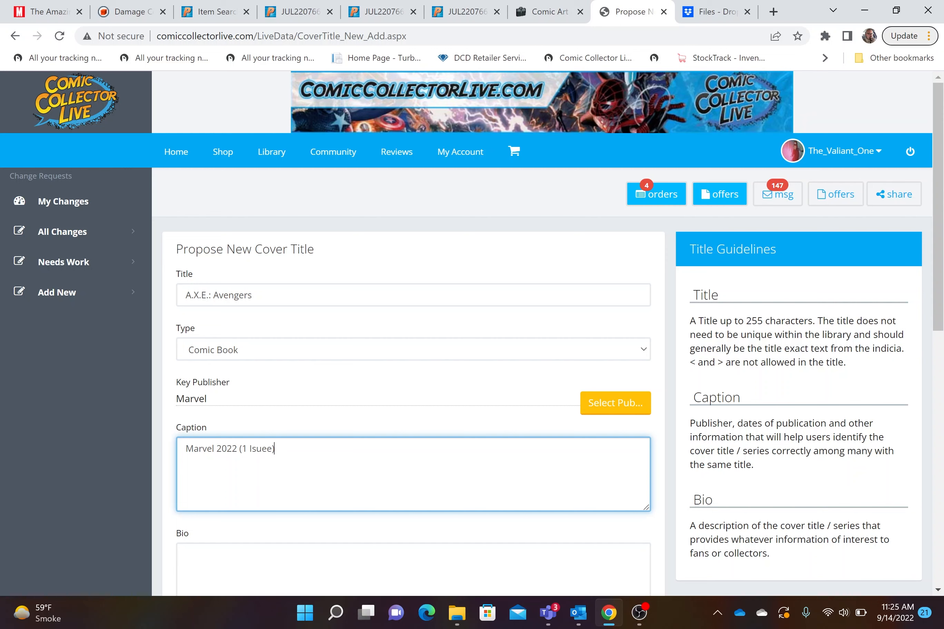
pyautogui.press('BackSpace')
pyautogui.press('BackSpace')
pyautogui.press('BackSpace')
pyautogui.write('sue)')
pyautogui.scroll(-5, 350, 353)
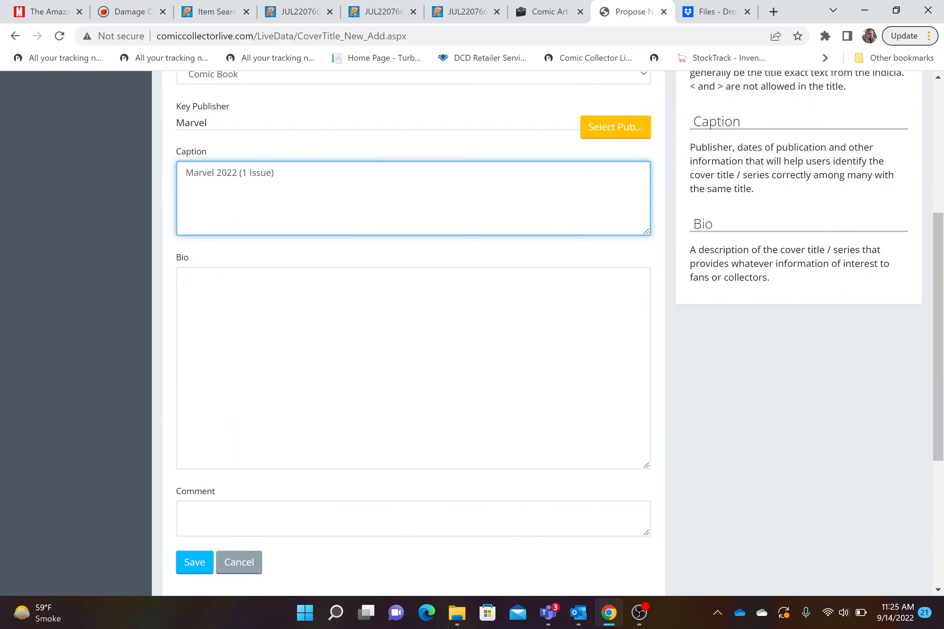
pyautogui.click(197, 563)
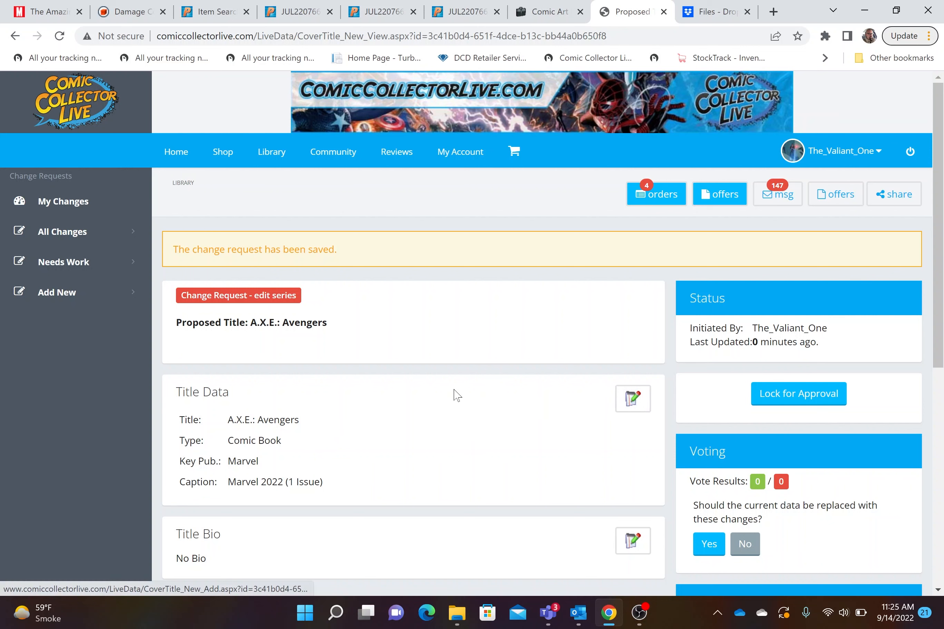
# Add the bio "One shot that continues the A.X.E. storyline focusing on the Avengers." to the proposed title and save it
pyautogui.scroll(-3, 624, 400)
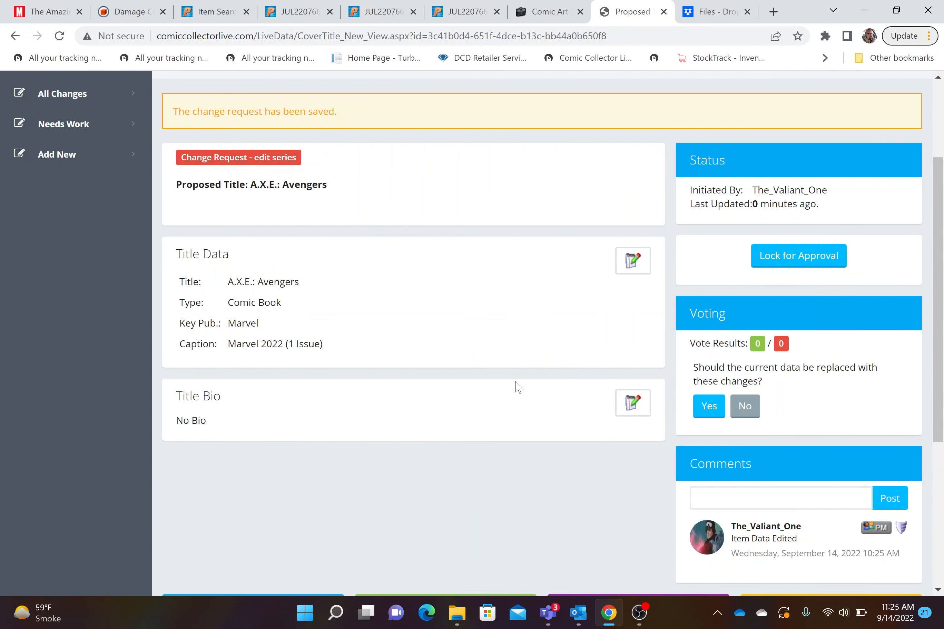
pyautogui.click(633, 402)
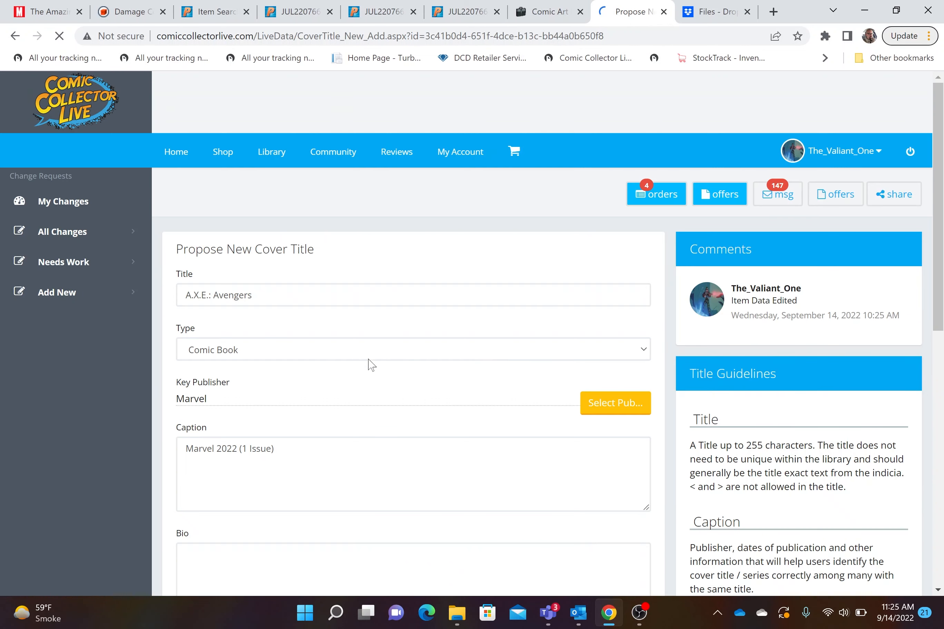
pyautogui.scroll(-3, 380, 441)
pyautogui.click(436, 404)
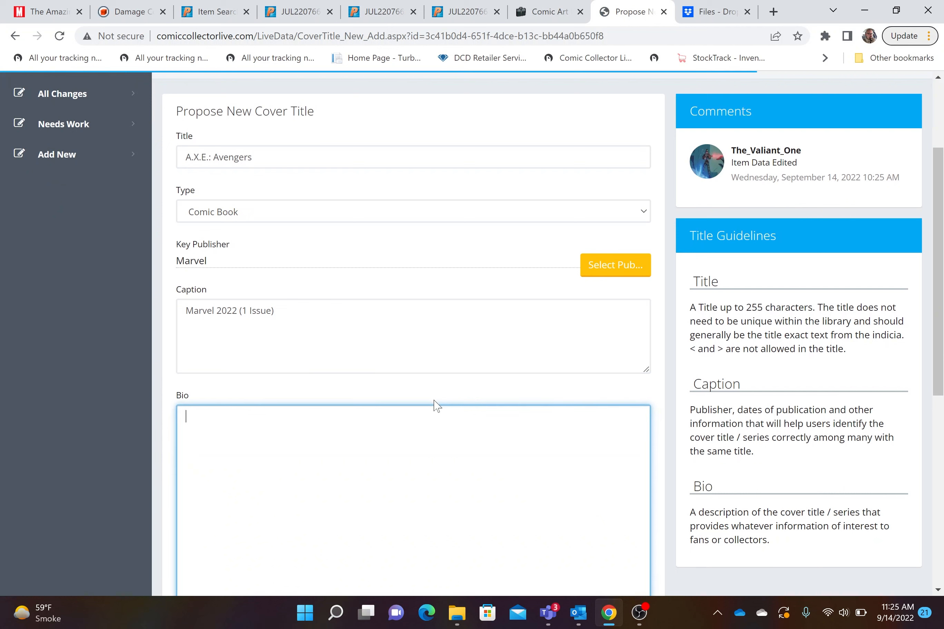
pyautogui.write('One ')
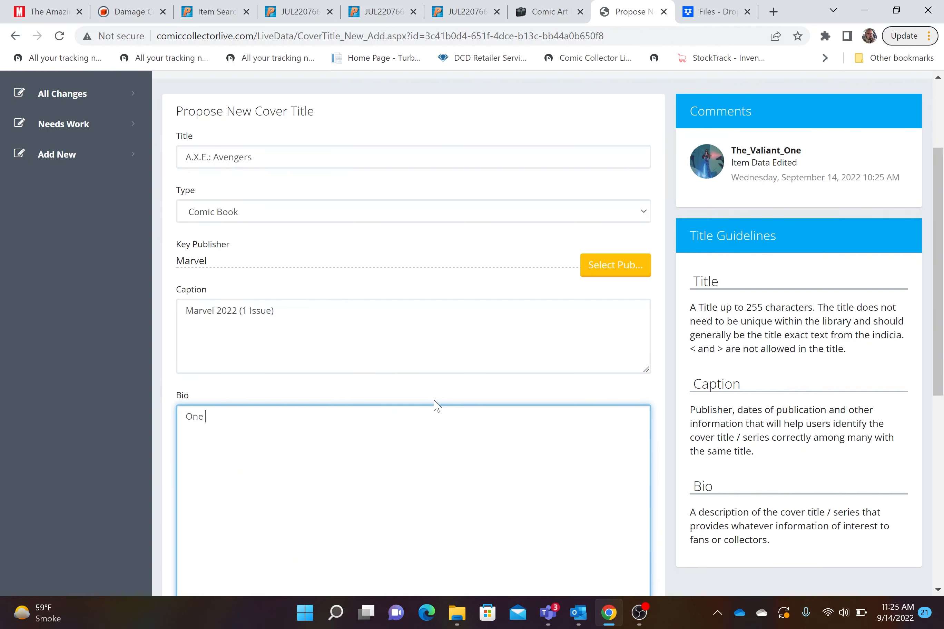
pyautogui.write('shot that continues the ')
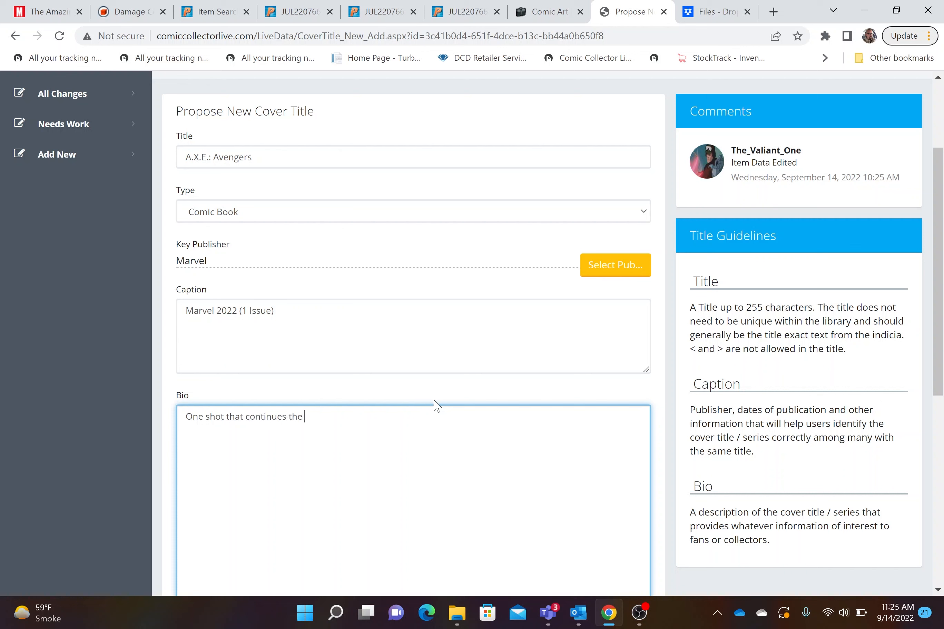
pyautogui.write('A.X.E. storyline.')
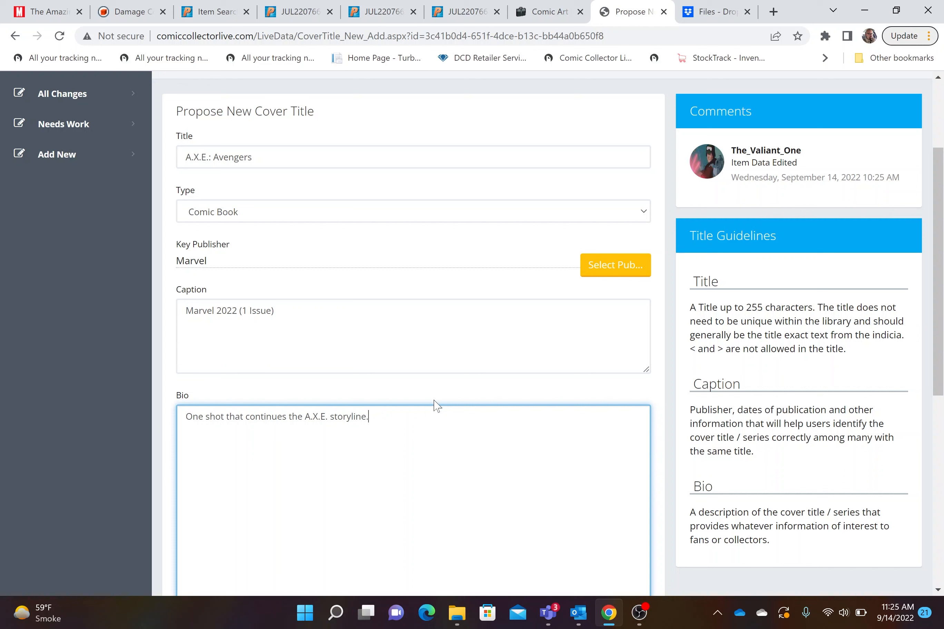
pyautogui.write('ocusing on the Avengers.')
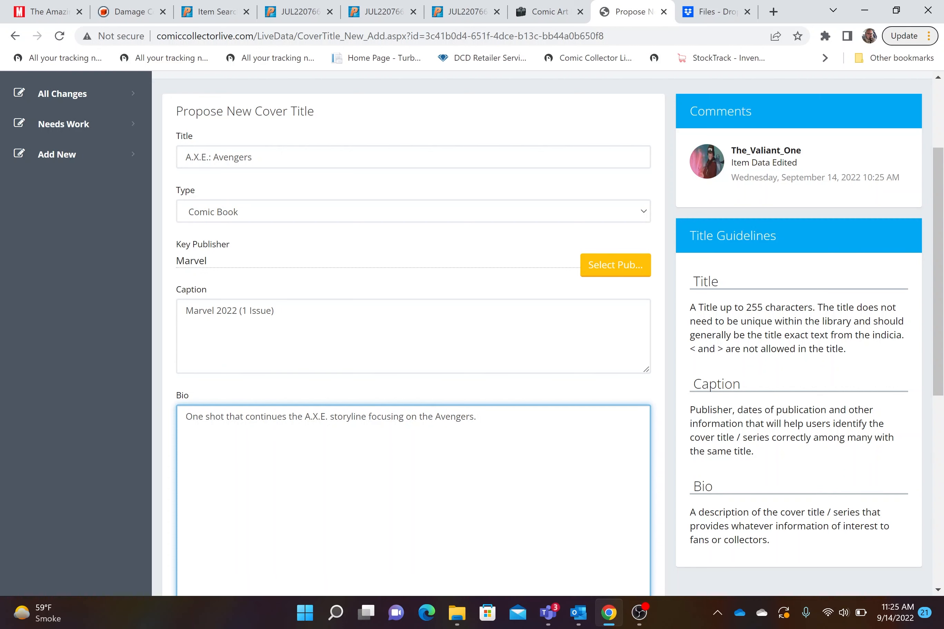
pyautogui.scroll(-3, 437, 404)
pyautogui.click(203, 563)
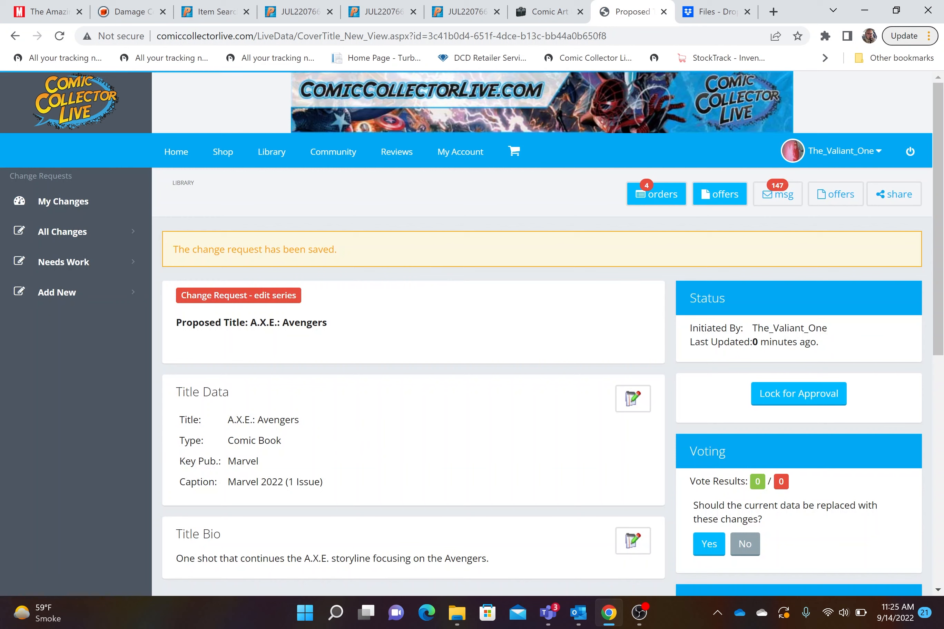
# Review the saved title data, then lock the A.X.E.: Avengers change request for approval and approve it
pyautogui.moveTo(192, 420); pyautogui.dragTo(335, 481)
pyautogui.click(383, 450)
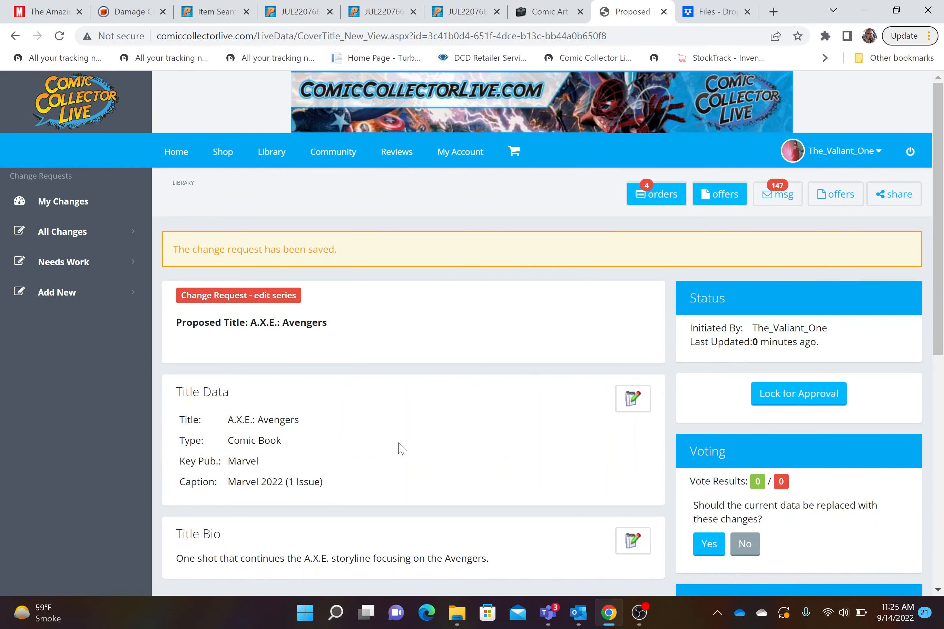
pyautogui.scroll(-1, 399, 402)
pyautogui.scroll(-2, 406, 408)
pyautogui.scroll(4, 430, 410)
pyautogui.click(774, 397)
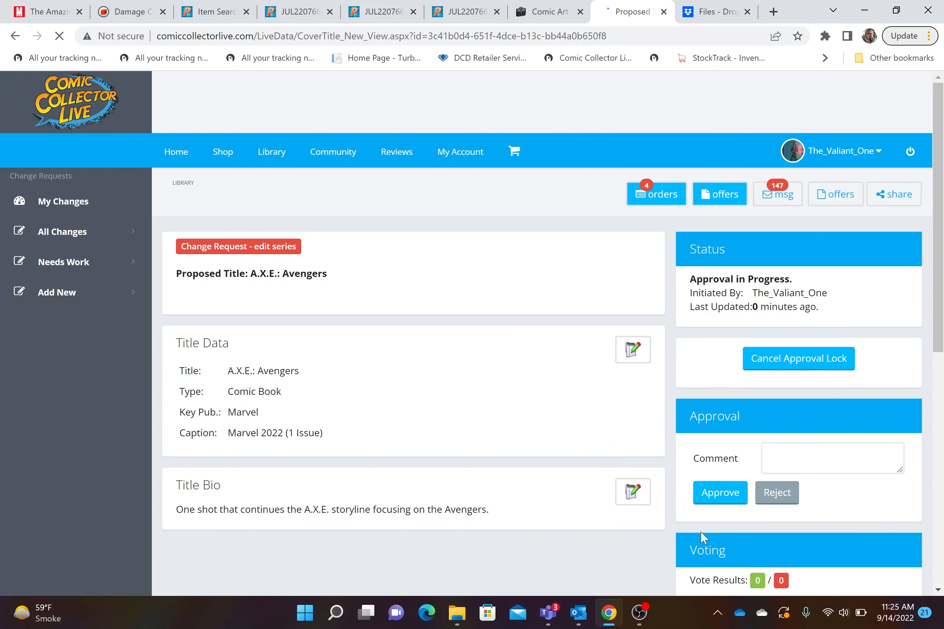
pyautogui.click(719, 492)
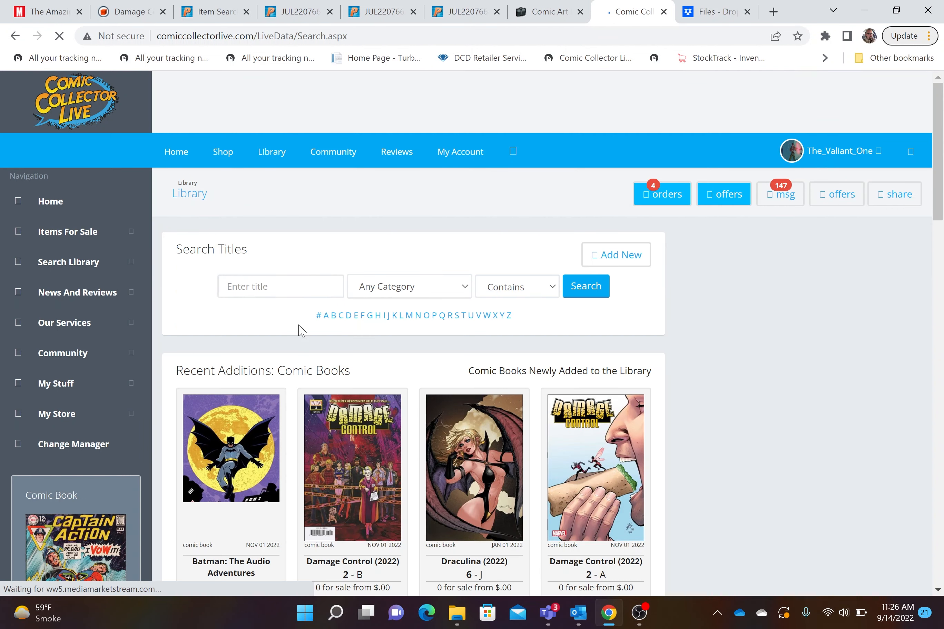
# Search the library for titles containing "AXE" in the Comic Book category
pyautogui.click(284, 290)
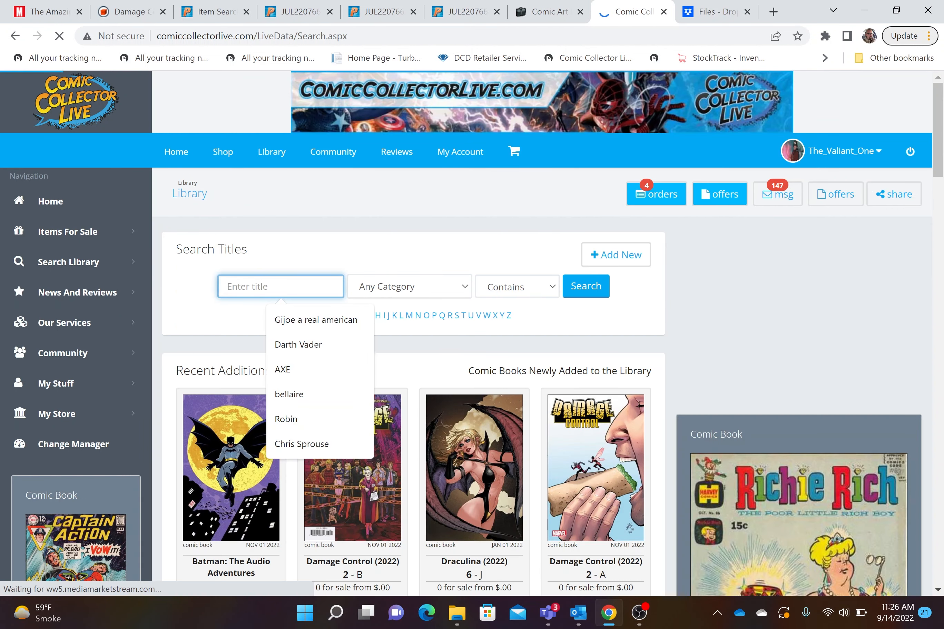
pyautogui.click(285, 369)
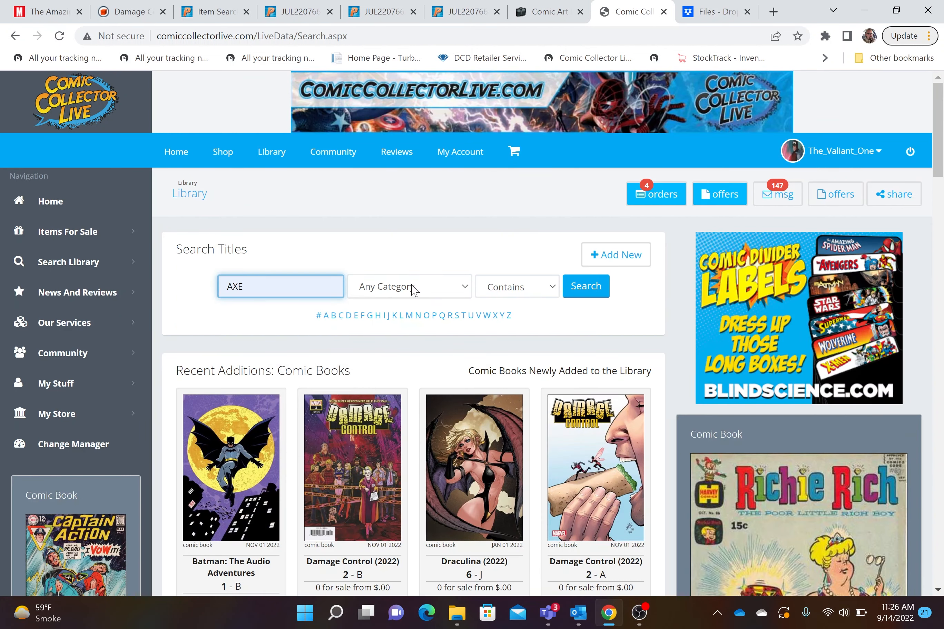
pyautogui.click(413, 289)
pyautogui.click(390, 320)
pyautogui.click(591, 289)
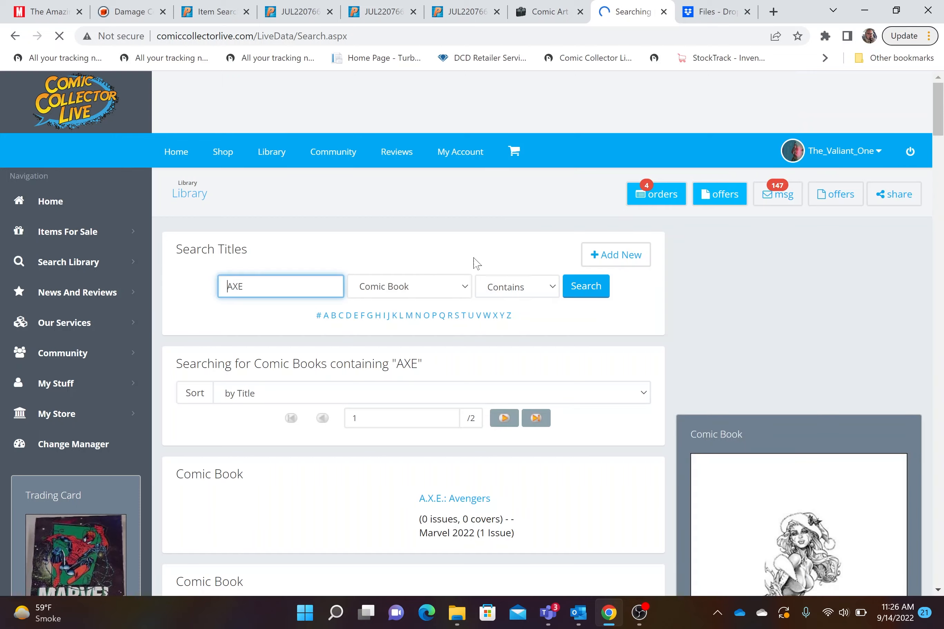
# Look through the "AXE" search results and open the A.X.E.: Avengers title page
pyautogui.scroll(-5, 590, 365)
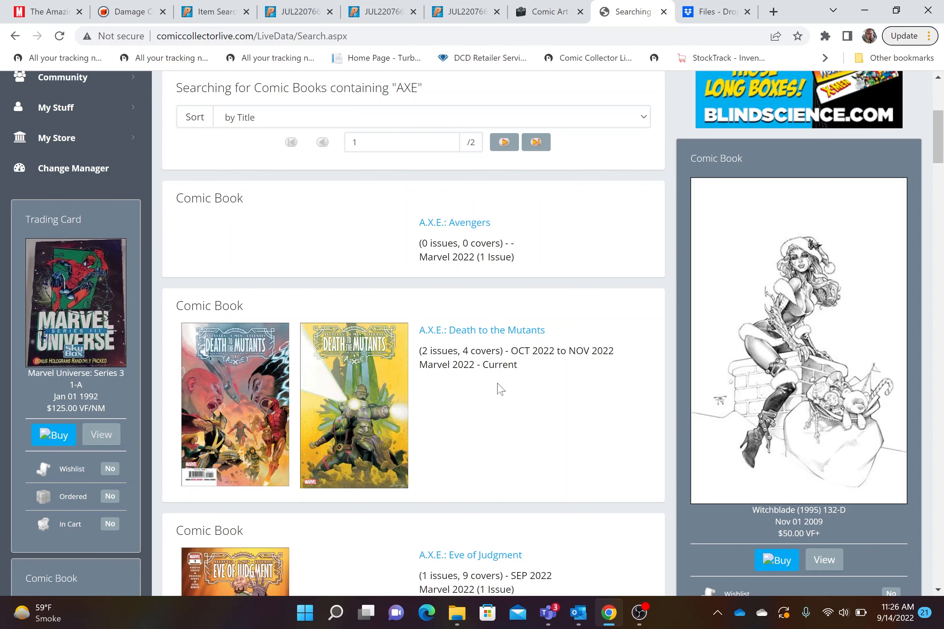
pyautogui.scroll(-2, 527, 394)
pyautogui.scroll(3, 524, 394)
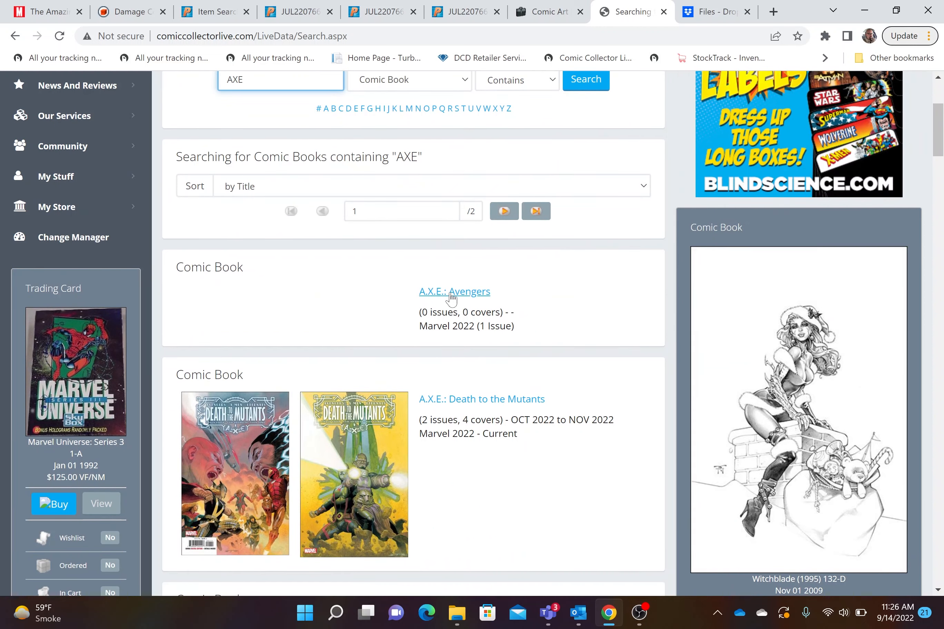
pyautogui.click(452, 296)
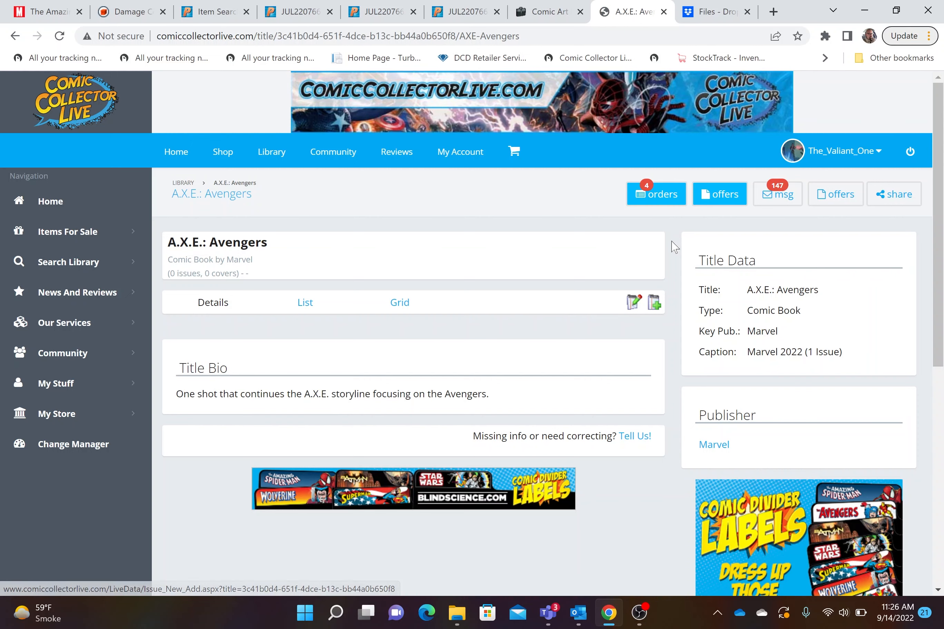
# Review the cover upload and issue fields in a new item proposal for A.X.E.: Avengers, and return to the site's home page
pyautogui.click(653, 305)
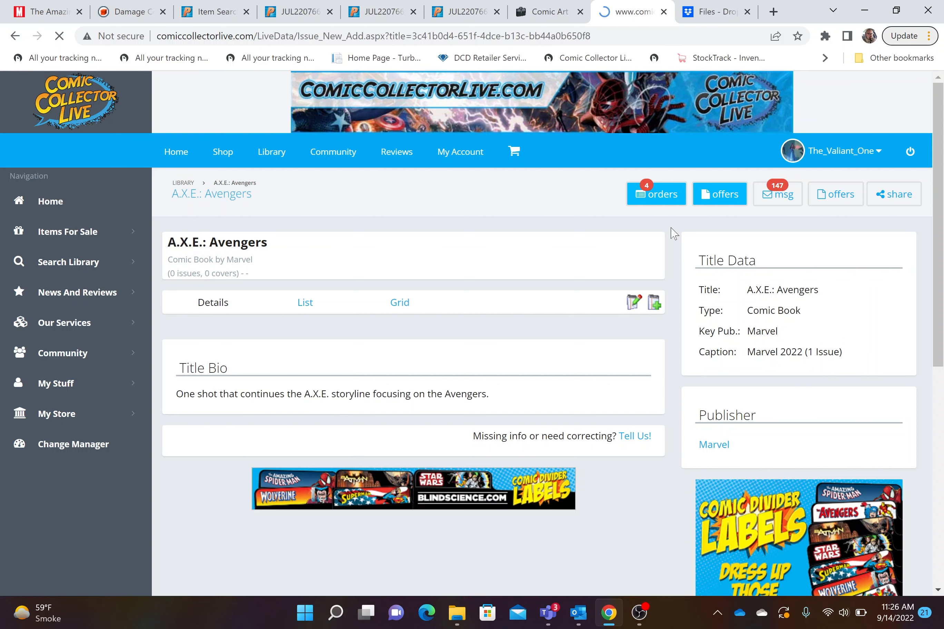
pyautogui.scroll(-6, 385, 463)
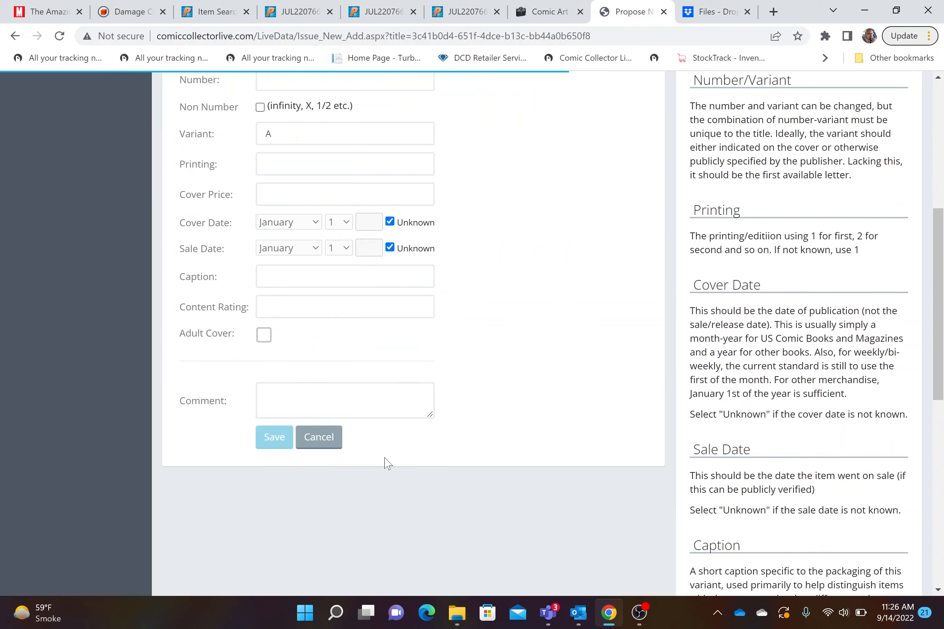
pyautogui.scroll(4, 446, 427)
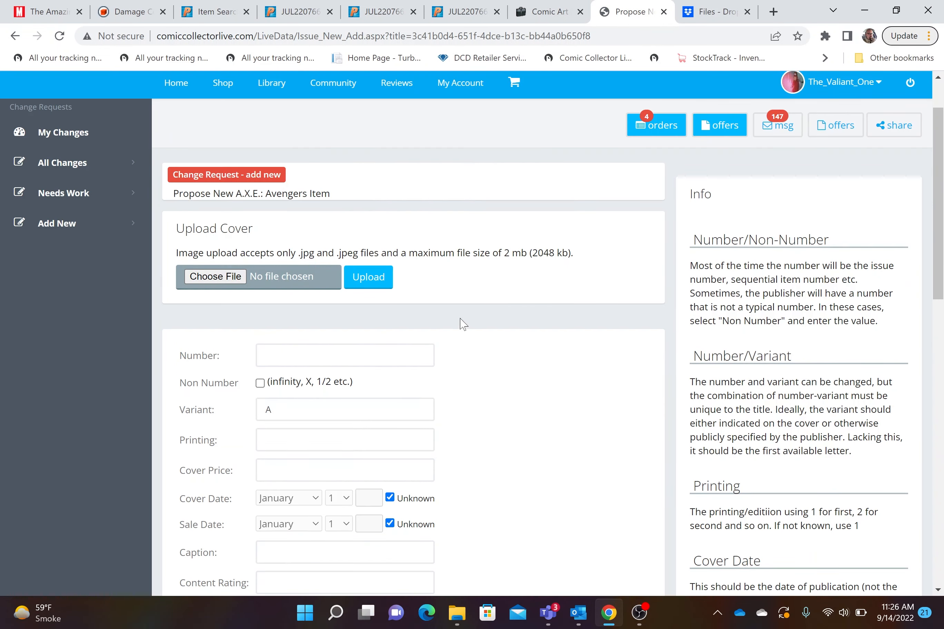
pyautogui.scroll(-3, 486, 386)
pyautogui.scroll(5, 486, 387)
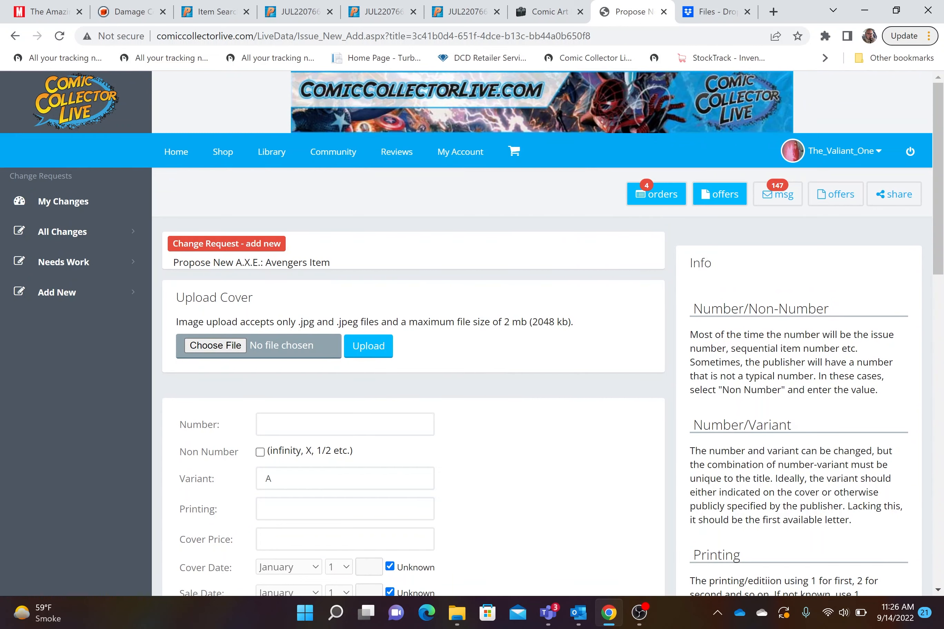
pyautogui.scroll(-4, 443, 292)
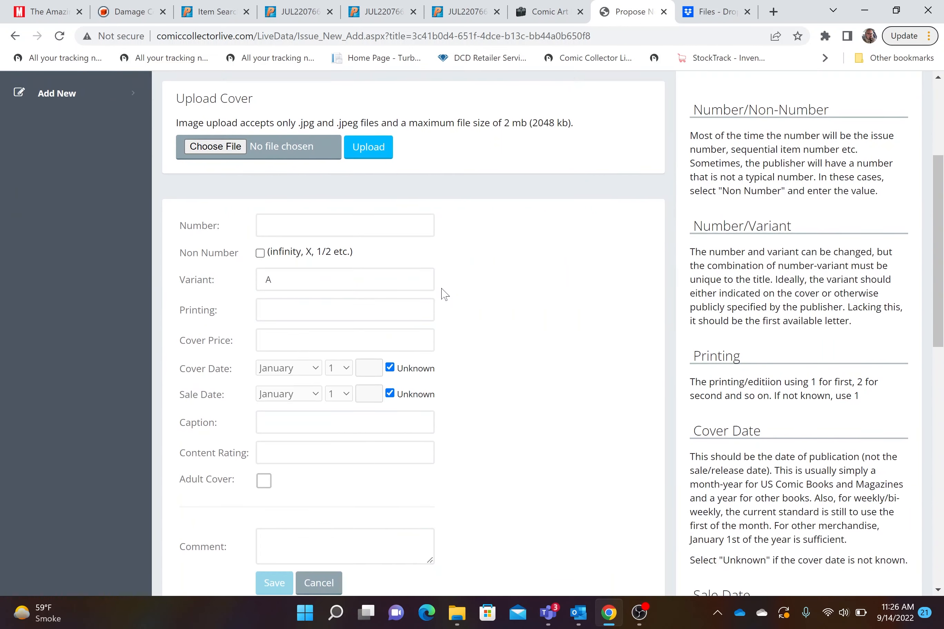
pyautogui.scroll(4, 465, 284)
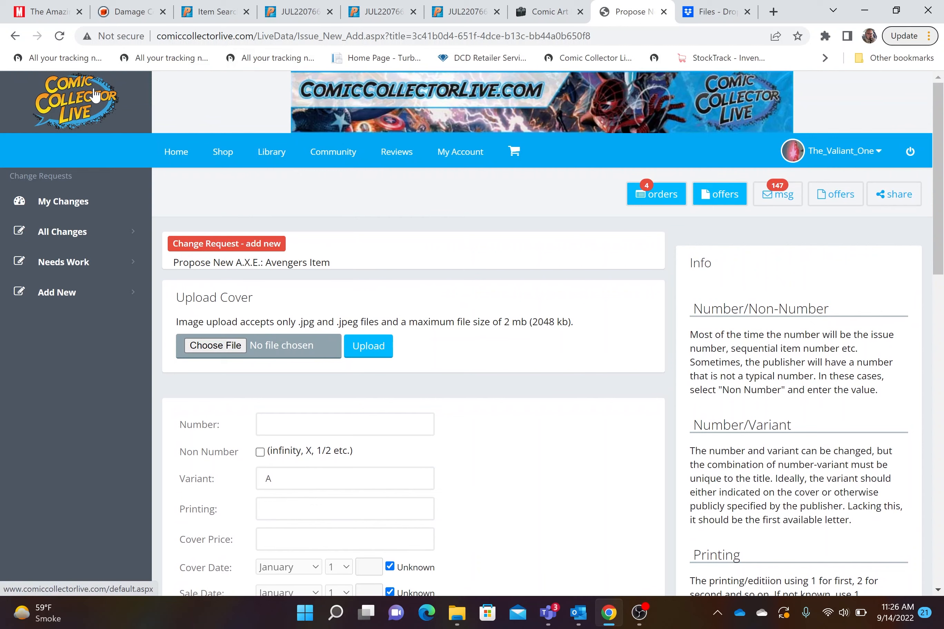
pyautogui.click(95, 96)
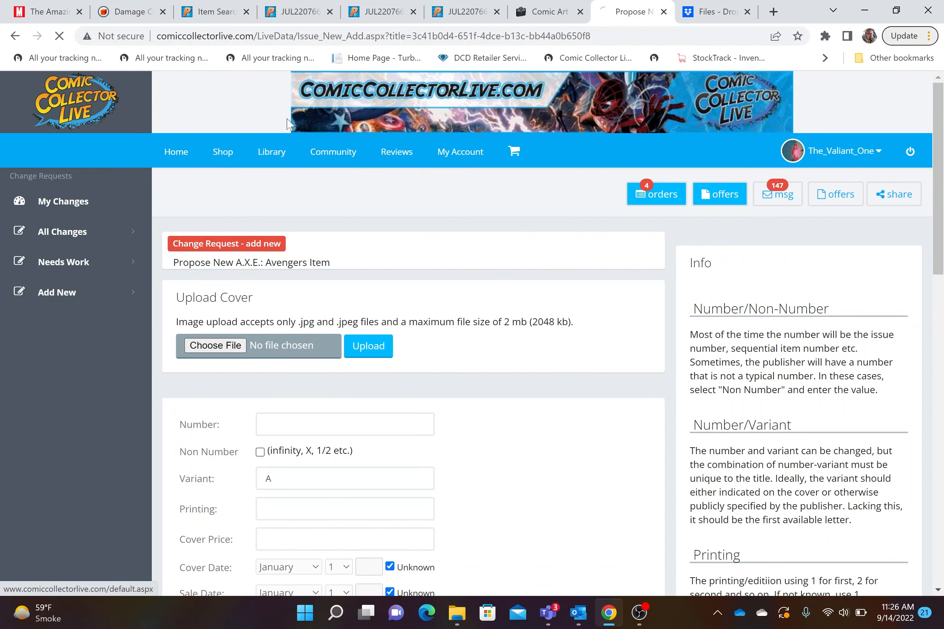